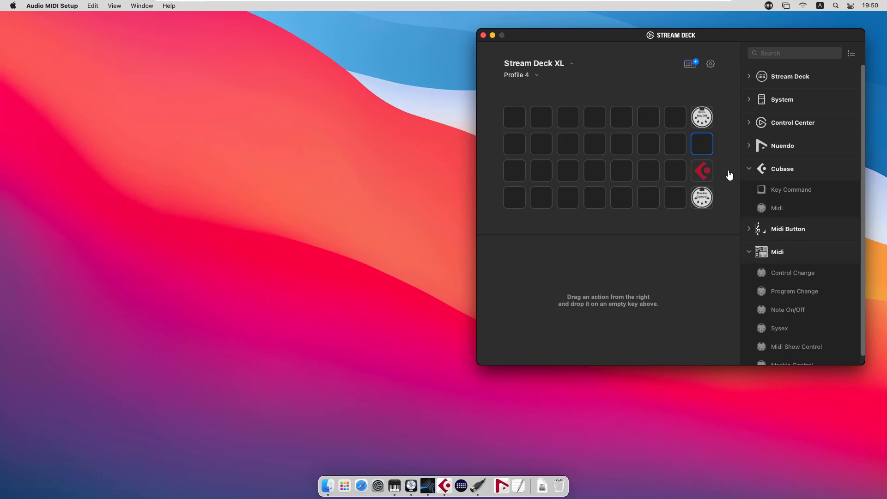
# - Show the Cubase key's MIDI port settings
pyautogui.click(703, 170)
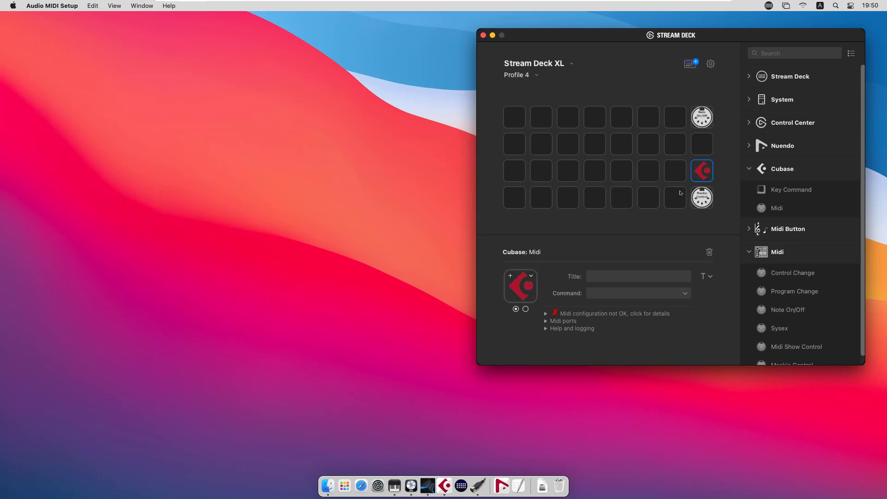
pyautogui.click(545, 321)
pyautogui.scroll(-2, 620, 309)
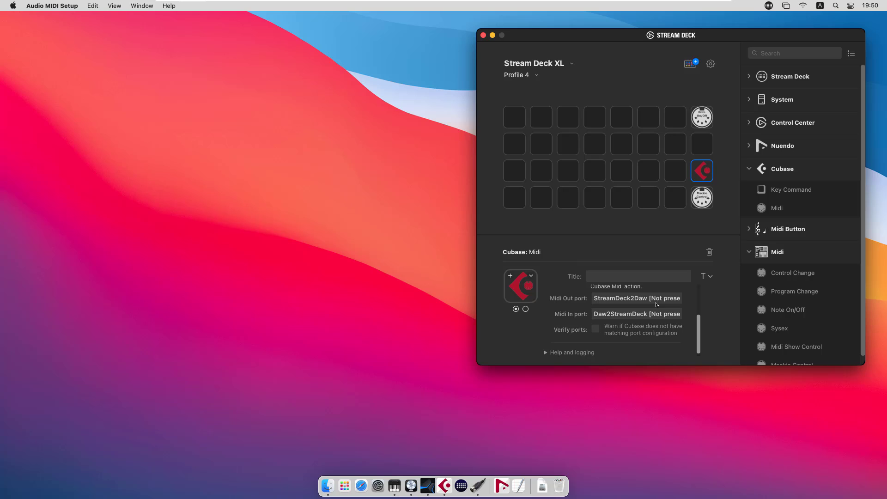
# - Show the Mackie Control key's layout and MIDI ports, with Mackie2Daw and Daw2Mackie not present
pyautogui.click(703, 197)
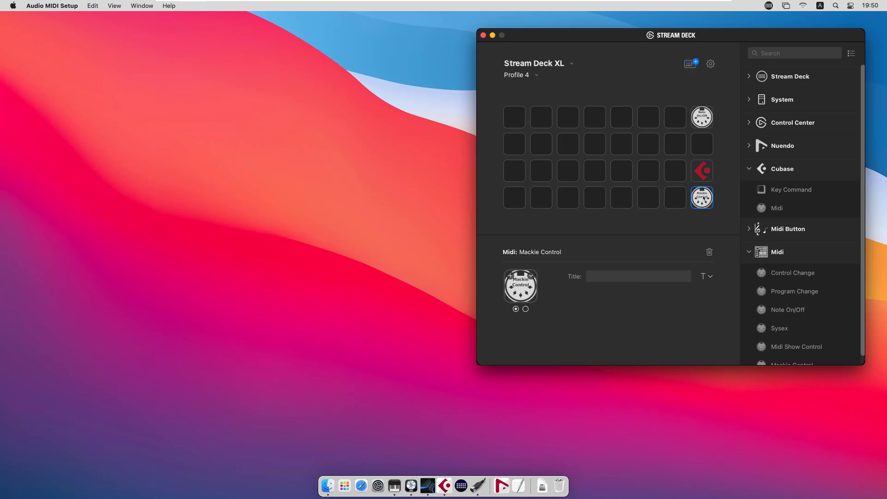
pyautogui.click(546, 327)
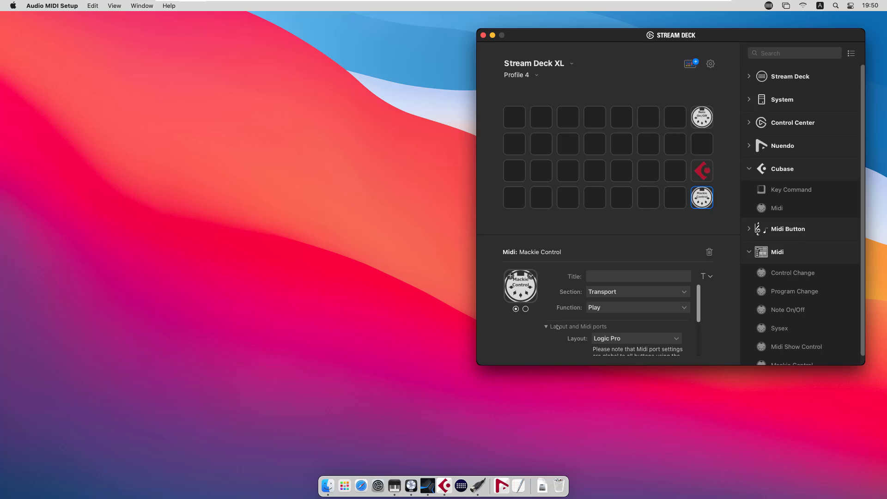
pyautogui.scroll(-3, 626, 325)
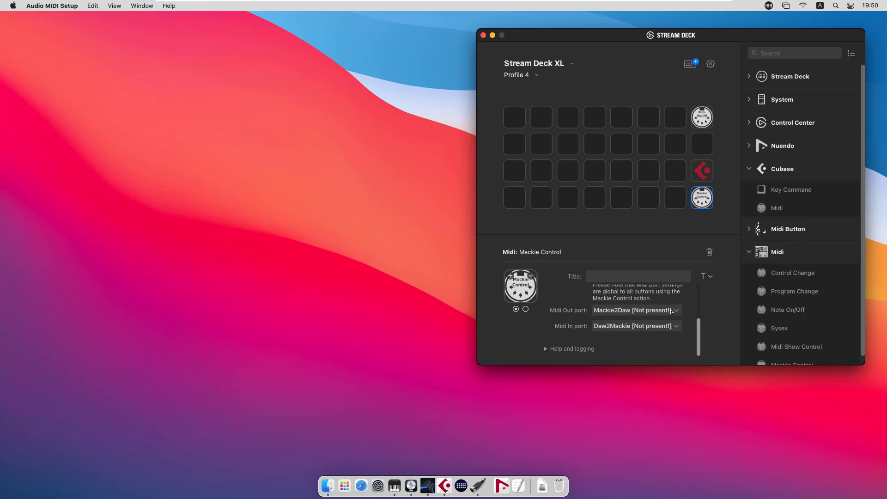
# - Open the IAC Driver properties in MIDI Studio and add a port named StreamDeck2Daw
pyautogui.click(394, 486)
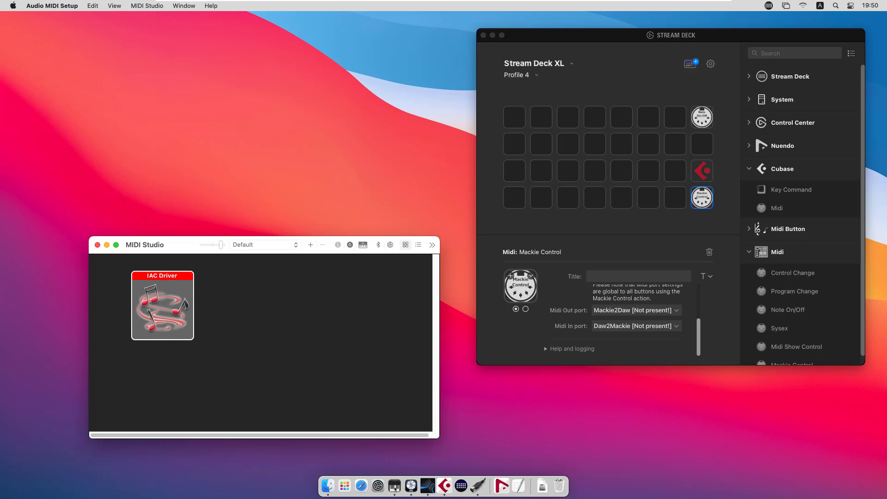
pyautogui.doubleClick(179, 305)
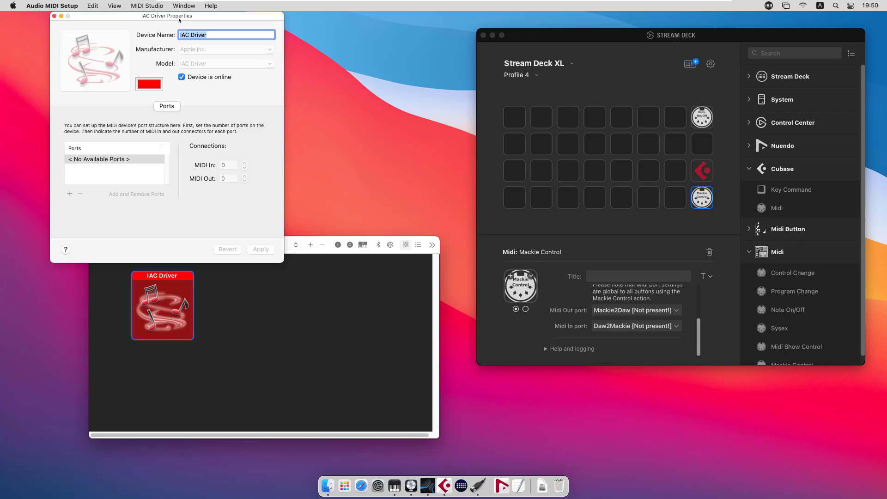
pyautogui.moveTo(179, 20); pyautogui.dragTo(316, 144)
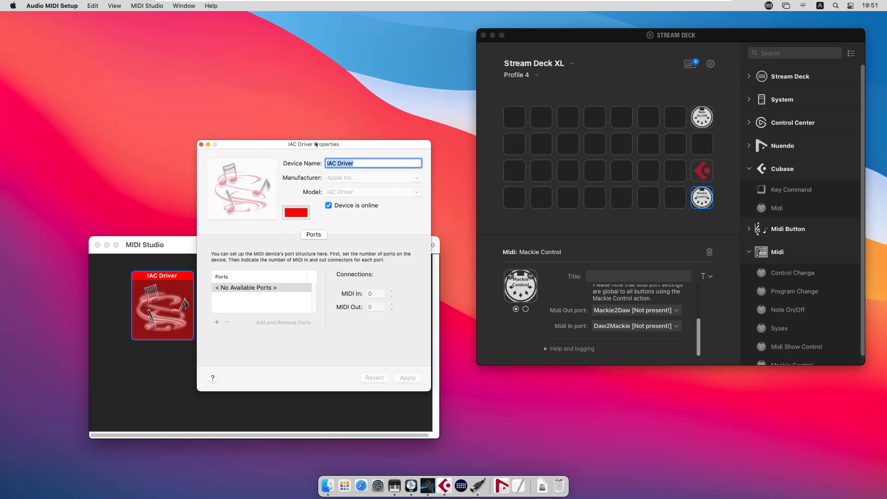
pyautogui.click(216, 321)
pyautogui.click(230, 288)
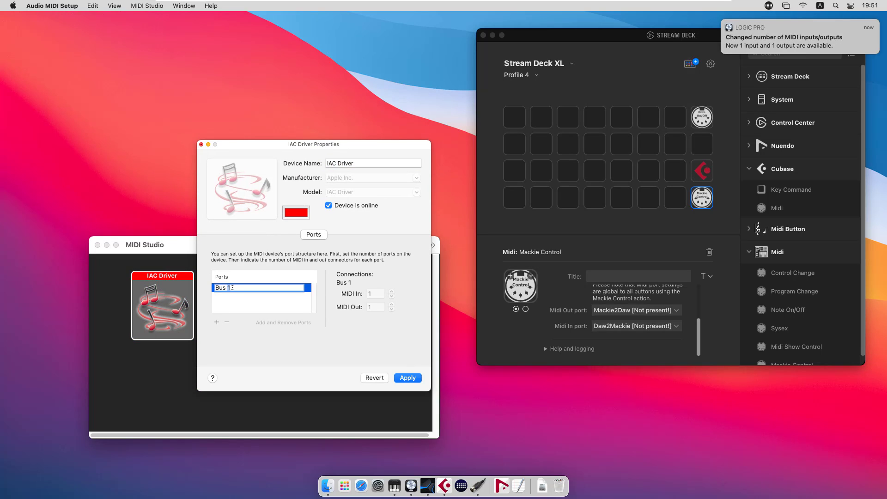
pyautogui.write('StreamDeck2Daw')
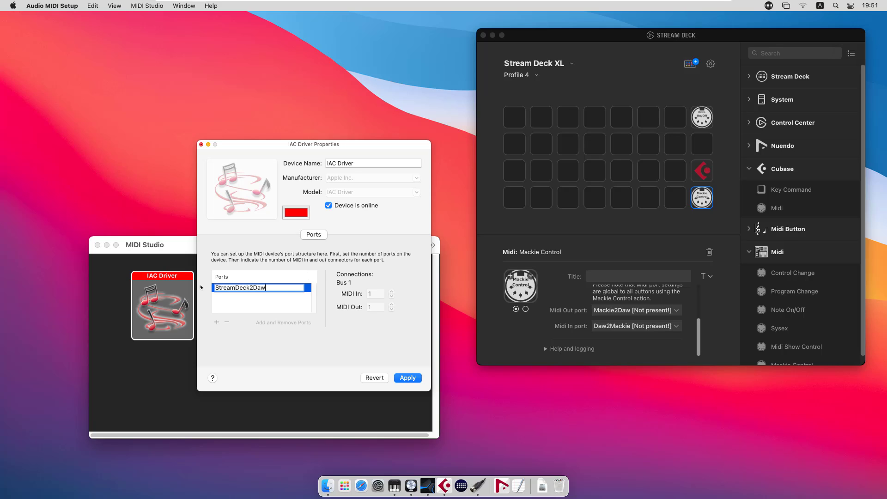
pyautogui.press('Return')
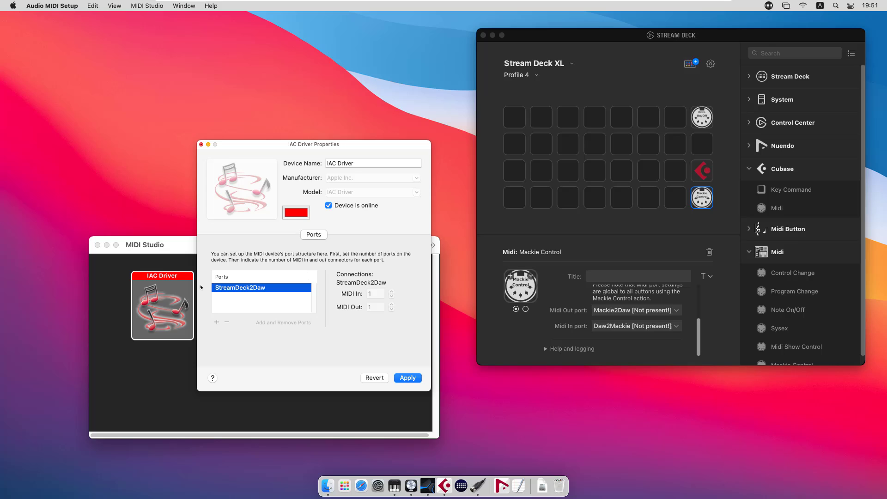
# - Add a second IAC Driver port named Daw2StreamDeck
pyautogui.click(216, 322)
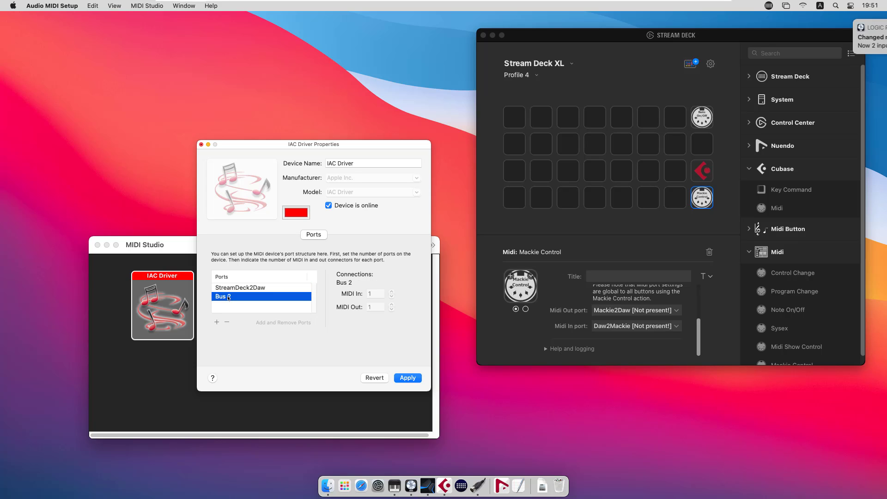
pyautogui.doubleClick(229, 297)
pyautogui.moveTo(229, 296); pyautogui.dragTo(203, 299)
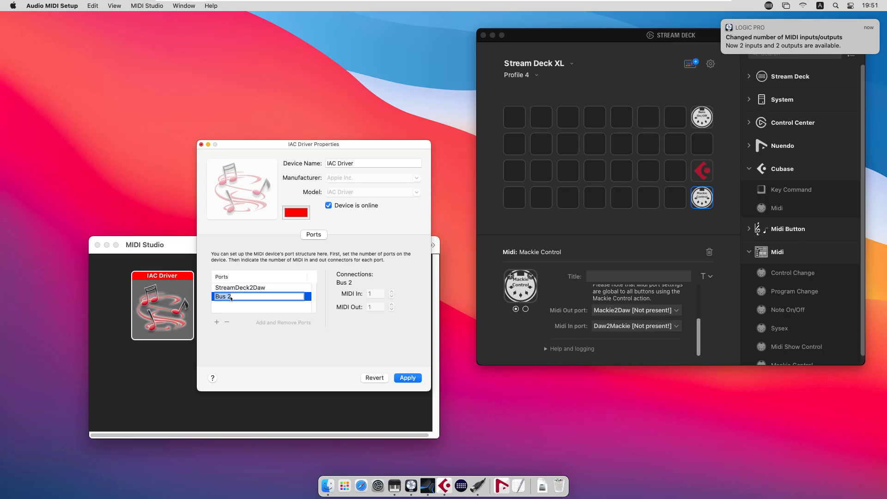
pyautogui.write('Daw2StreamDeck')
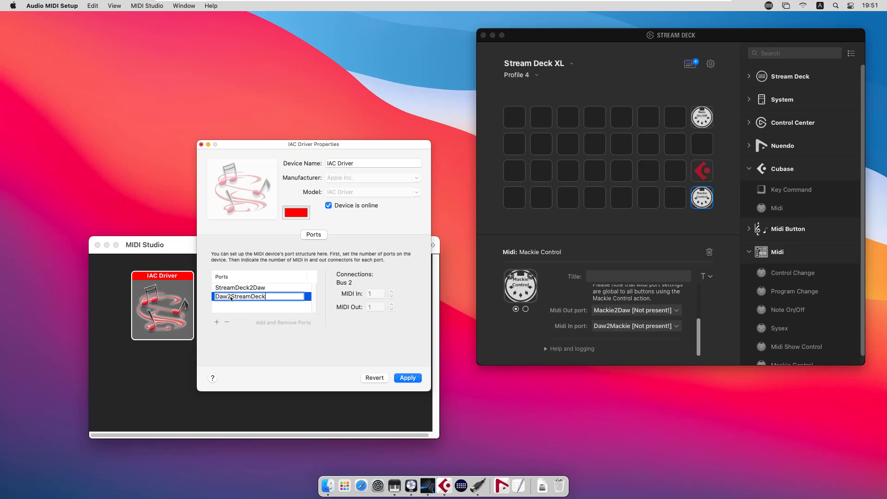
pyautogui.press('Return')
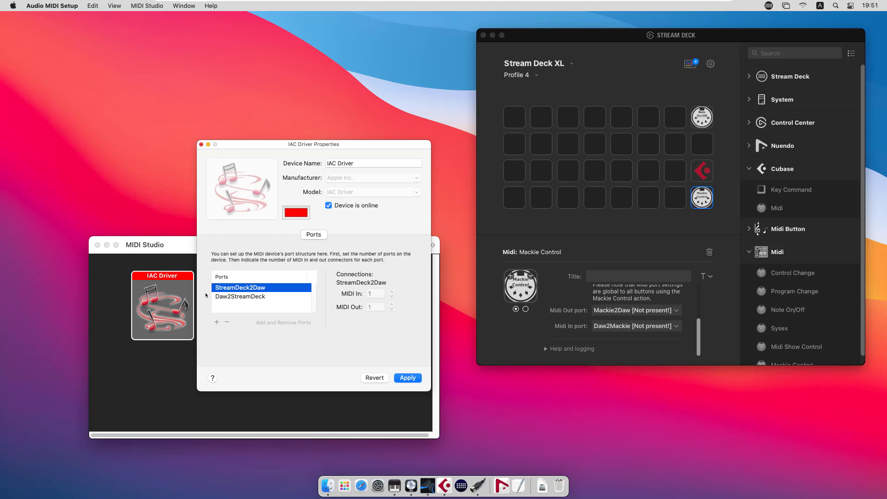
# - Add the third and fourth IAC Driver ports, Mackie2Daw and Daw2Mackie
pyautogui.click(216, 322)
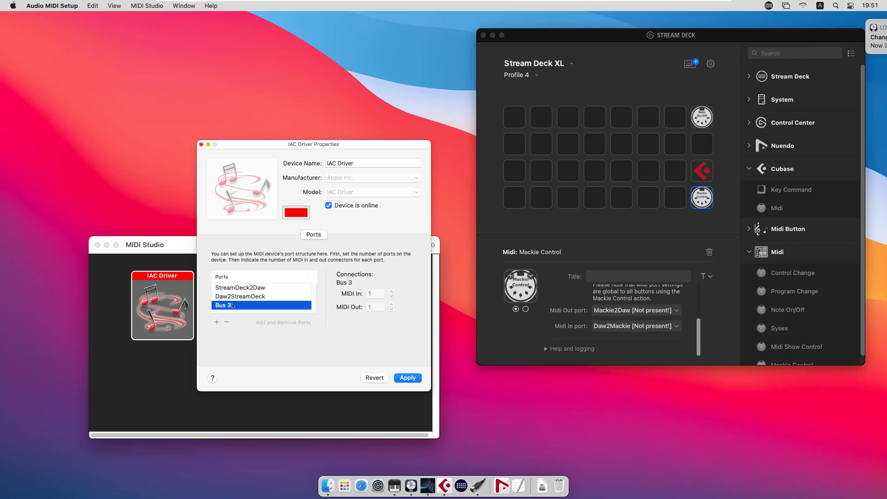
pyautogui.moveTo(237, 305); pyautogui.dragTo(202, 303)
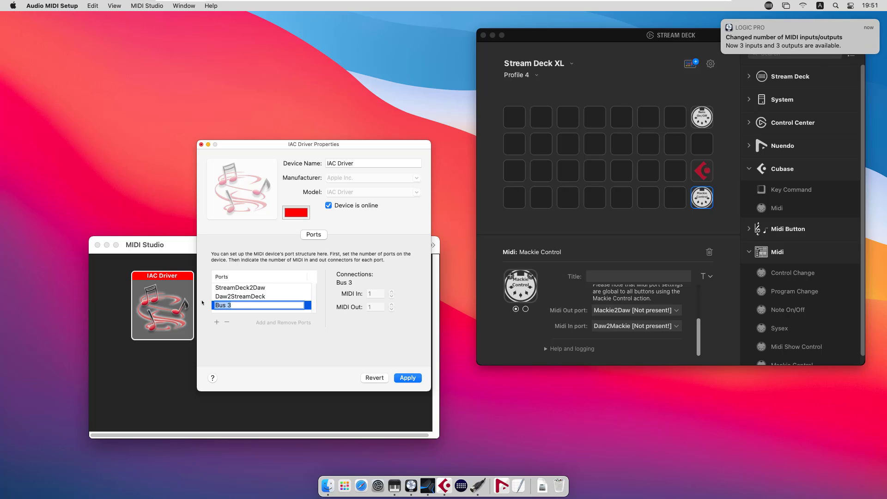
pyautogui.write('Mackie2Daw')
pyautogui.press('Return')
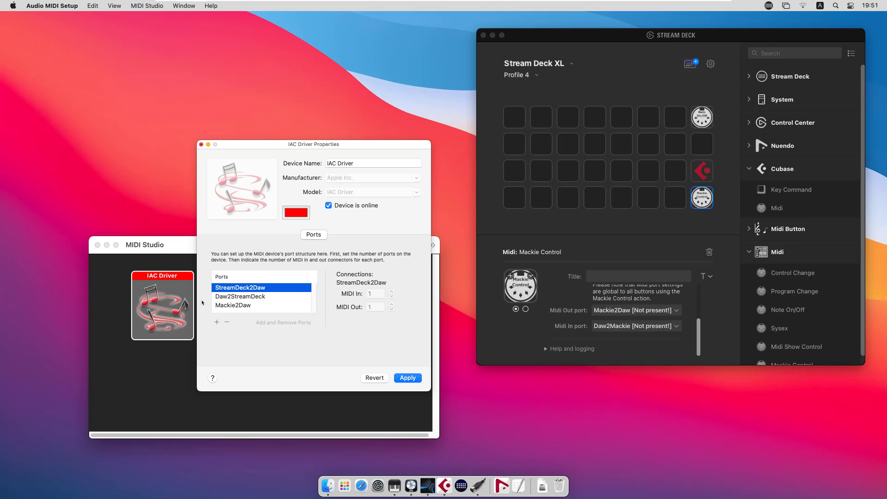
pyautogui.click(217, 322)
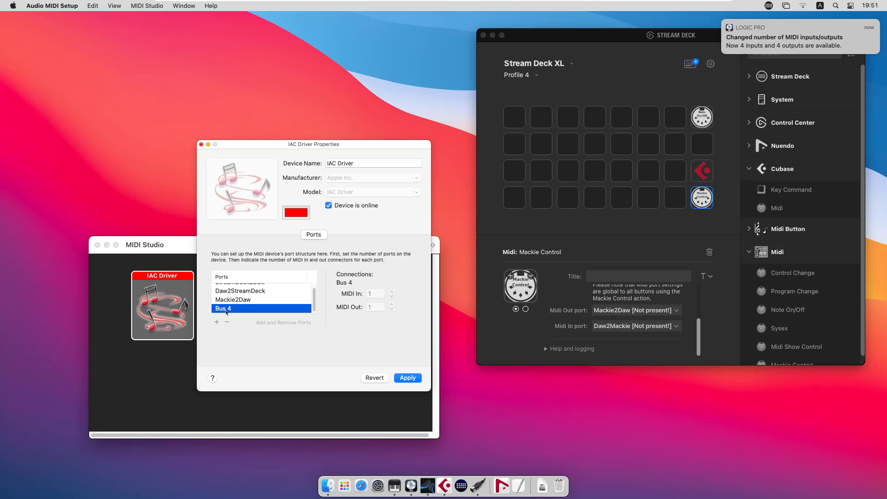
pyautogui.doubleClick(236, 309)
pyautogui.write('Da')
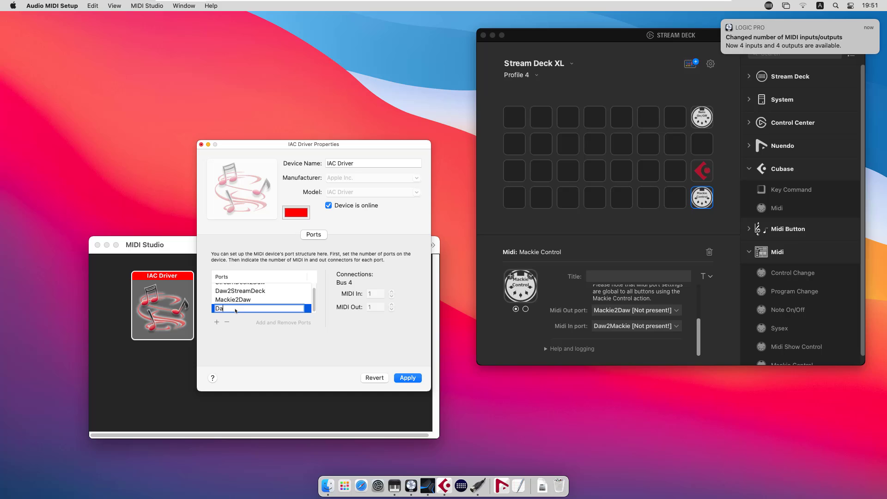
pyautogui.write('w2Mackie')
pyautogui.press('Return')
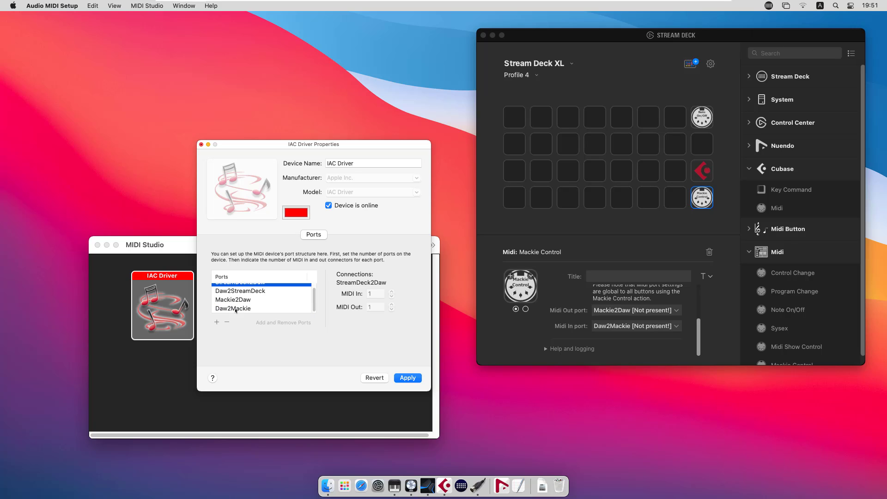
# - Add IAC Driver ports StreamDeck2DawTrack (fixing a typo) and DawTrack2StreamDeck
pyautogui.click(217, 322)
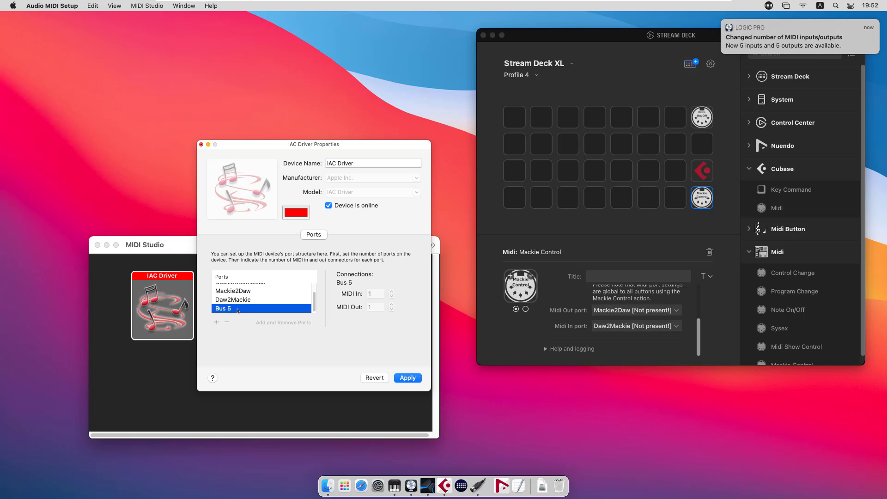
pyautogui.click(236, 309)
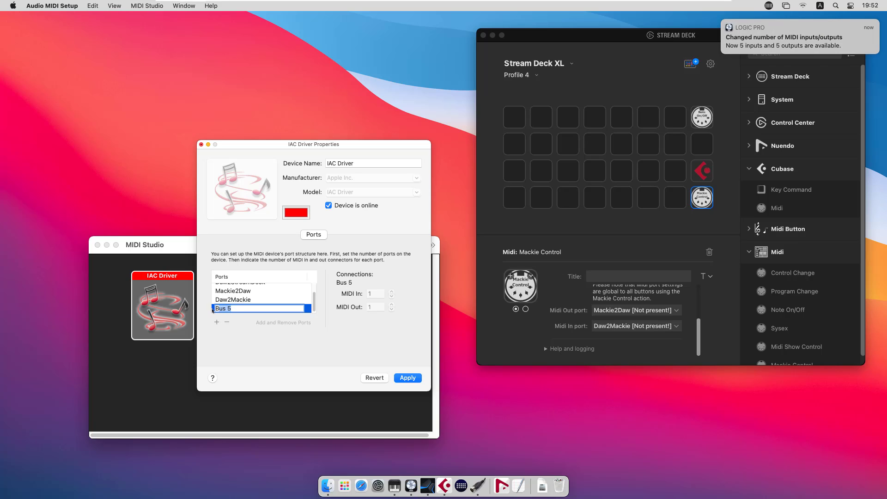
pyautogui.write('StreamDe')
pyautogui.write('c')
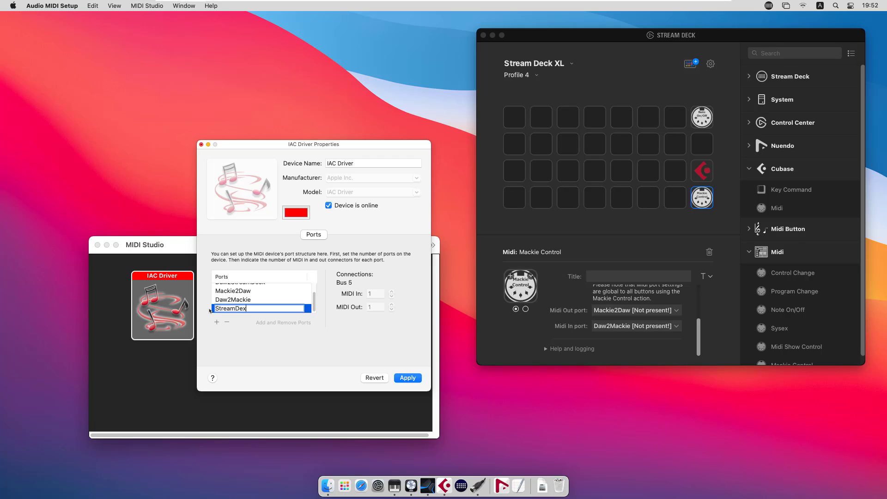
pyautogui.write('k2DaswTrack')
pyautogui.click(263, 308)
pyautogui.press('BackSpace')
pyautogui.click(233, 318)
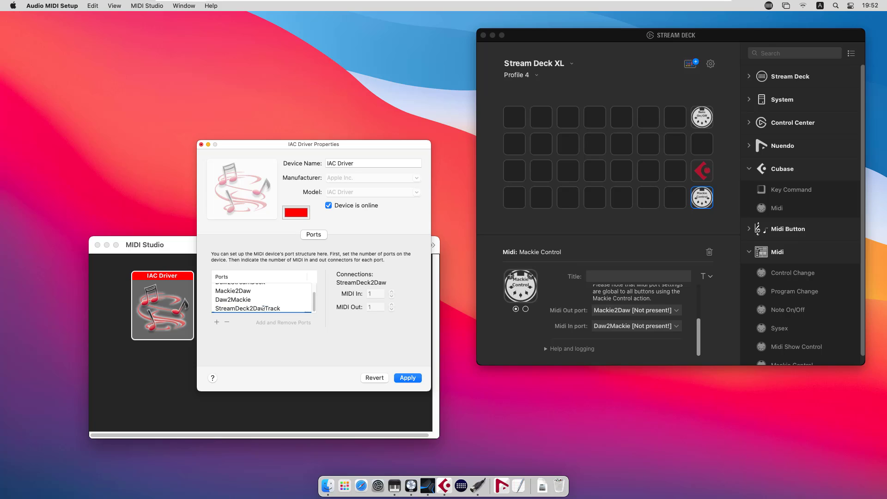
pyautogui.click(216, 322)
pyautogui.doubleClick(221, 308)
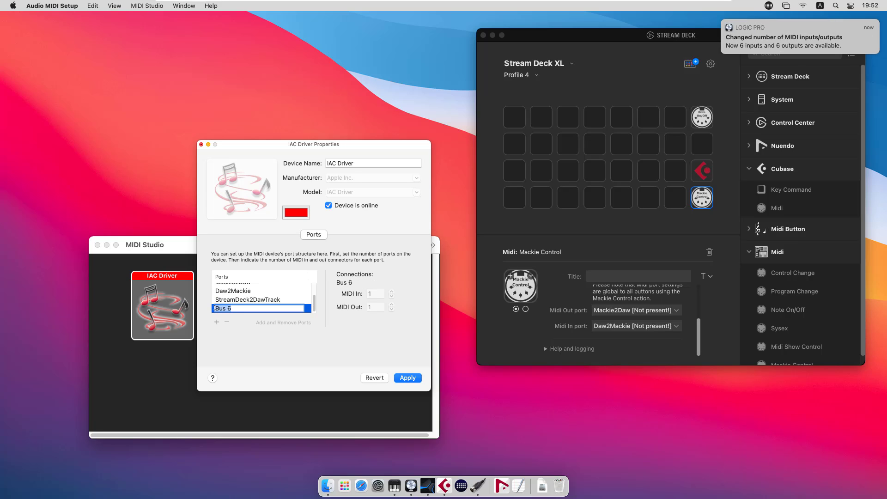
pyautogui.write('DawTrack2StreamDeck')
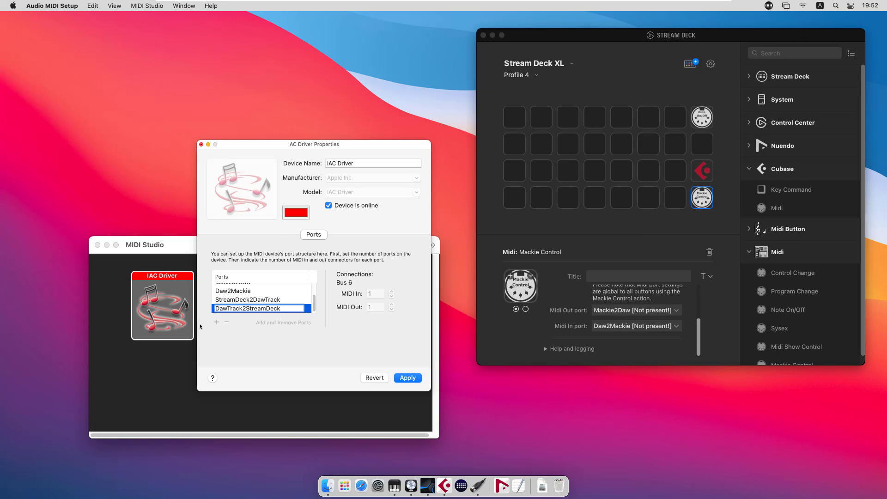
pyautogui.press('Return')
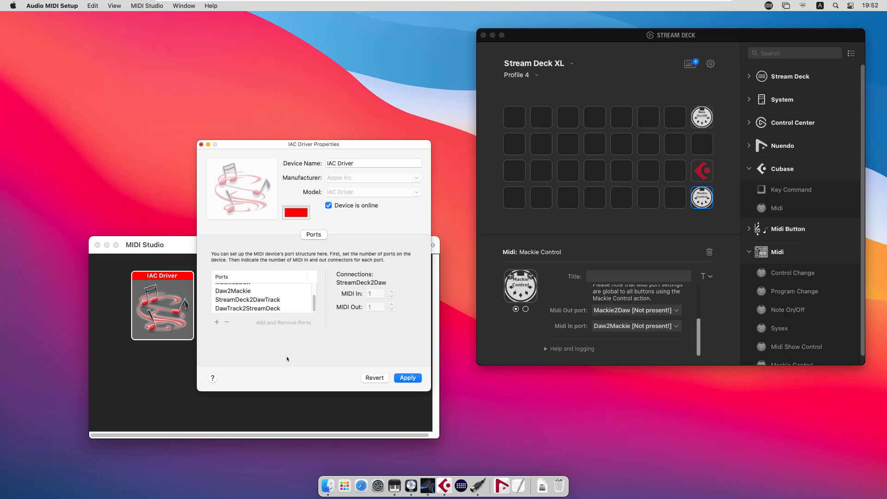
# - Apply the six-port IAC Driver configuration, leaving the device name as 'IAC Driver'
pyautogui.click(405, 378)
pyautogui.click(354, 163)
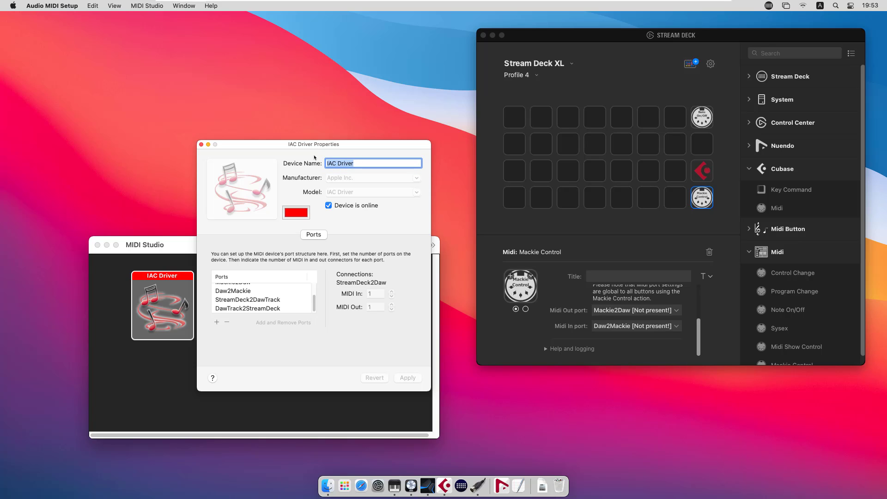
pyautogui.press('BackSpace')
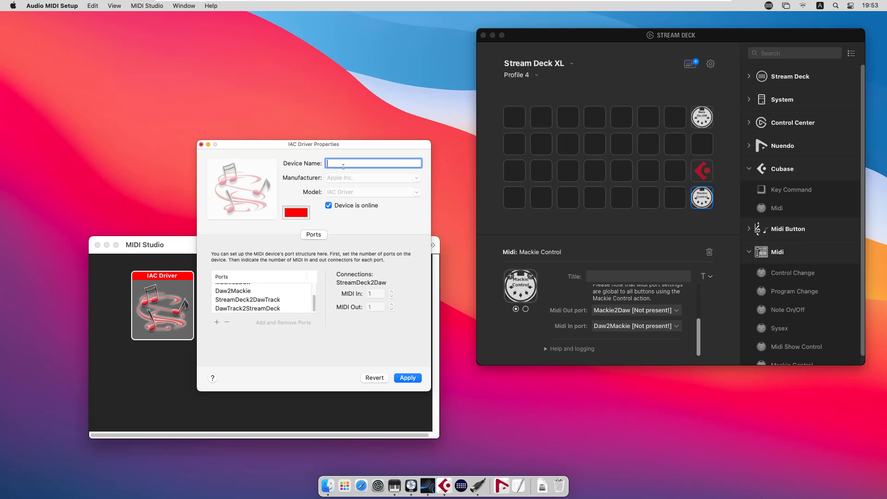
pyautogui.press('Return')
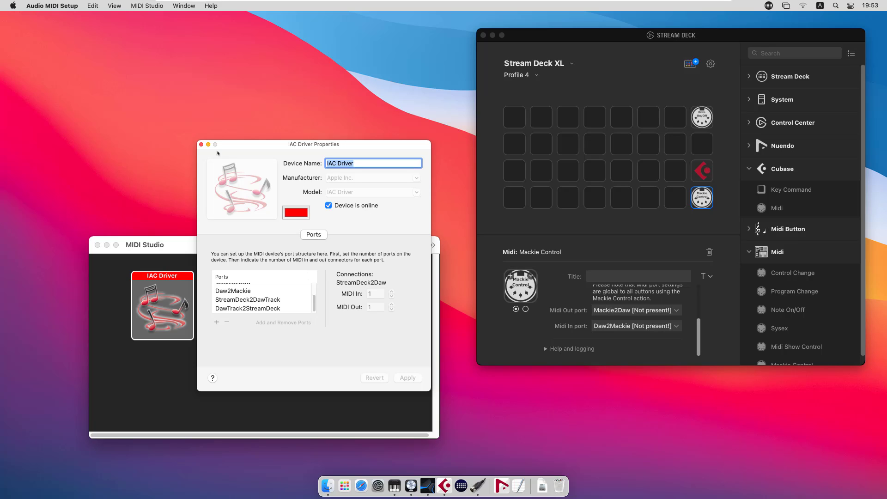
# - Close the MIDI setup windows, check the Mackie Control port lists unchanged, and quit Stream Deck
pyautogui.click(201, 144)
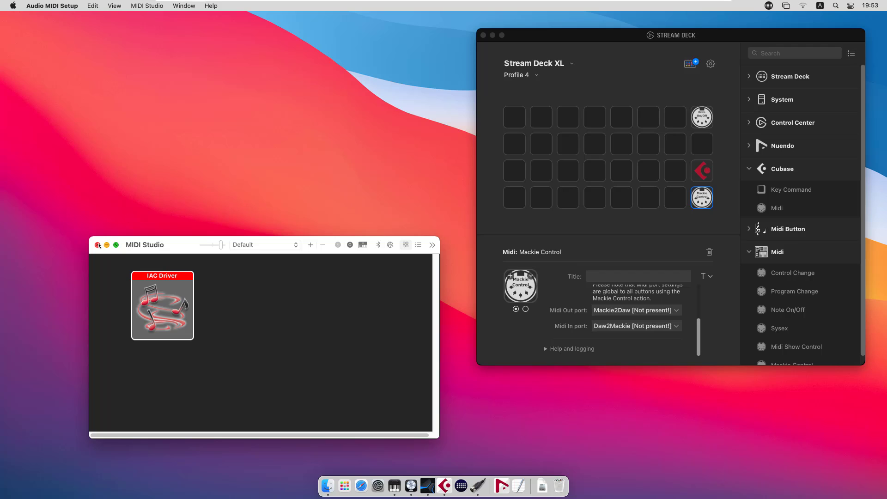
pyautogui.click(97, 245)
pyautogui.click(631, 310)
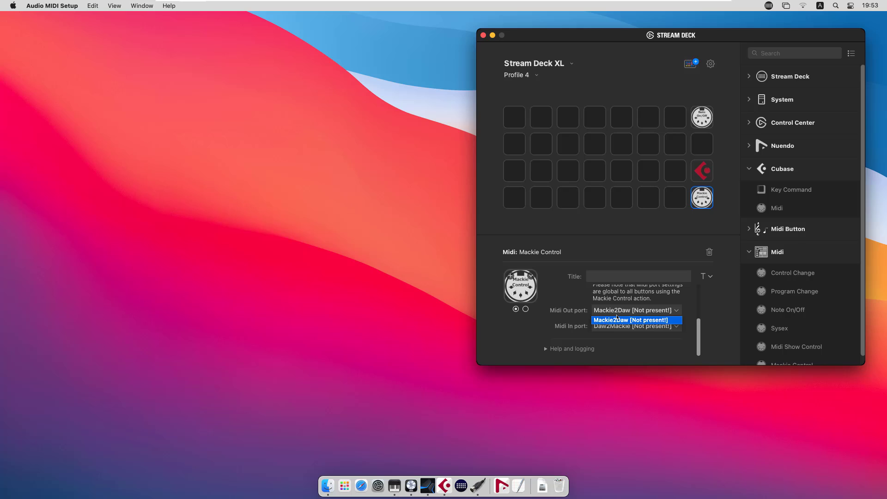
pyautogui.click(617, 318)
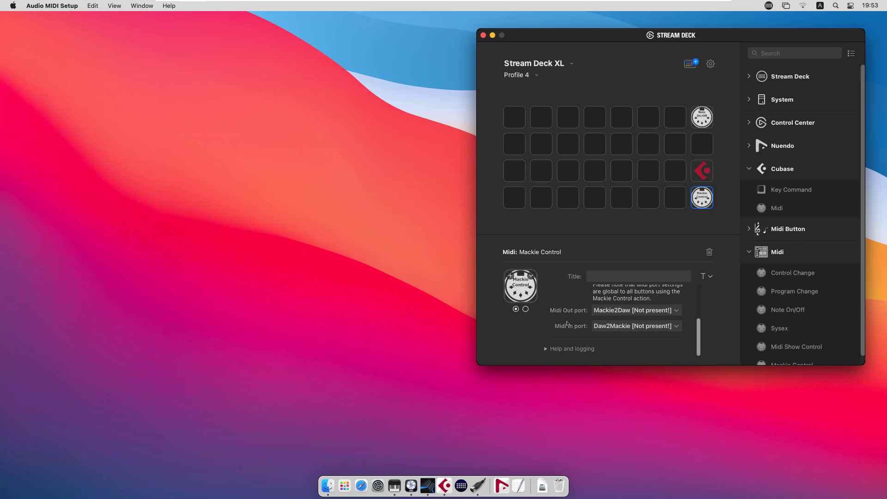
pyautogui.click(606, 326)
pyautogui.click(578, 320)
pyautogui.click(769, 7)
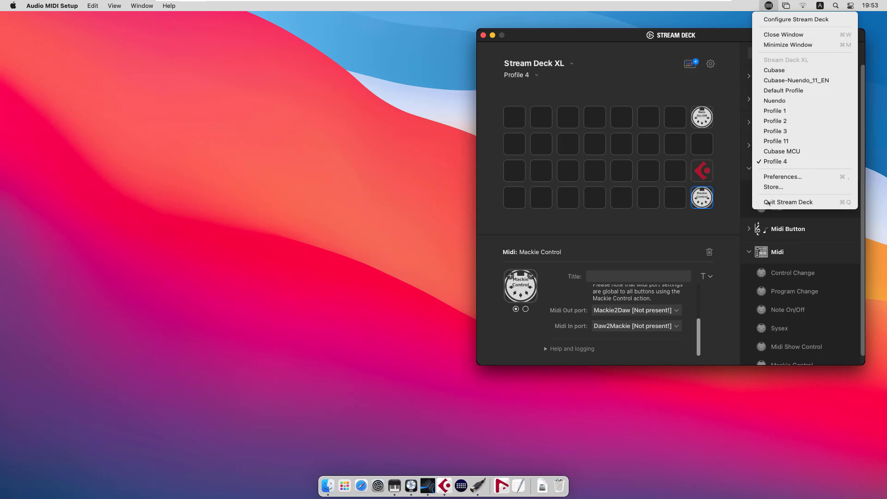
pyautogui.click(768, 203)
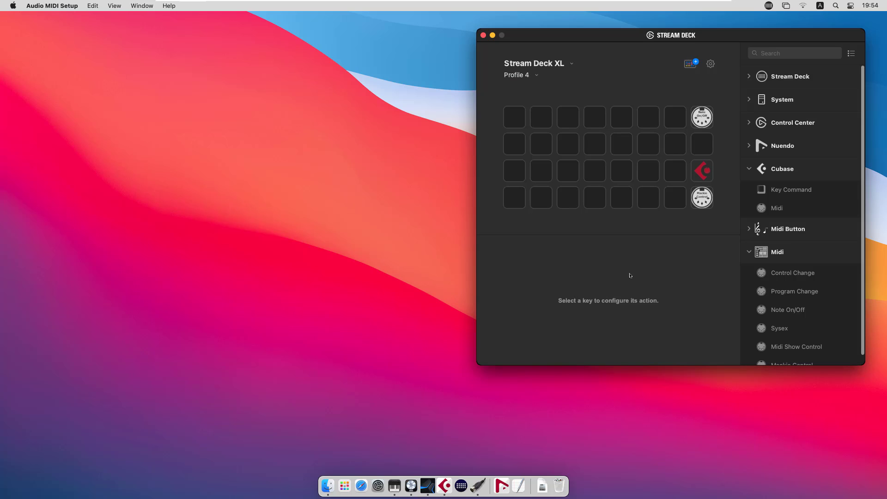
# - Set the Cubase key's MIDI output to IAC StreamDeck2Daw and input to Daw2StreamDeck
pyautogui.click(701, 170)
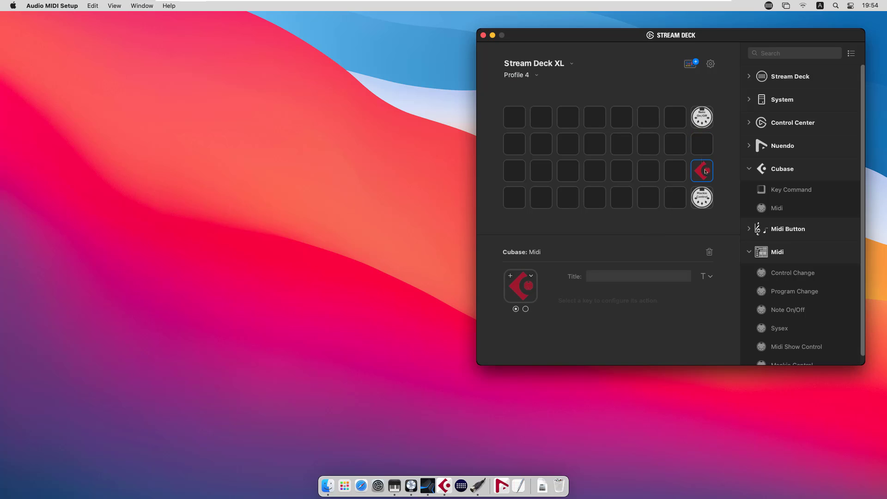
pyautogui.click(546, 321)
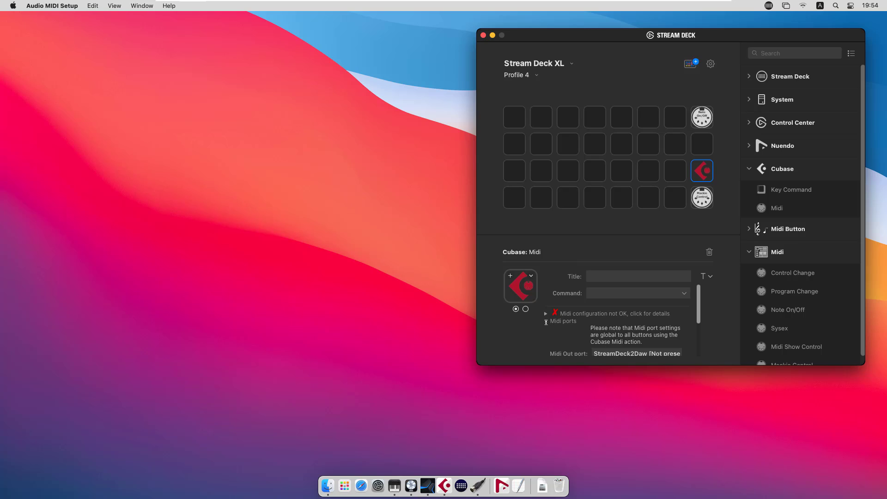
pyautogui.scroll(-2, 568, 316)
pyautogui.click(628, 299)
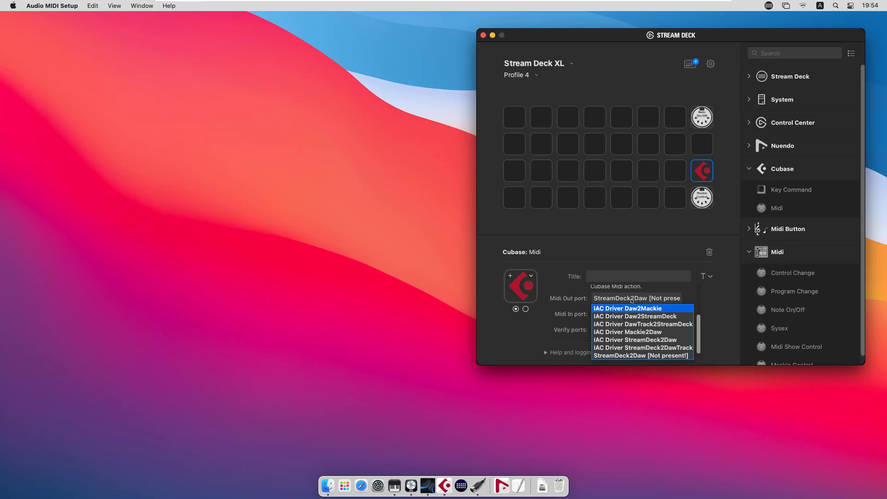
pyautogui.click(647, 341)
pyautogui.click(636, 314)
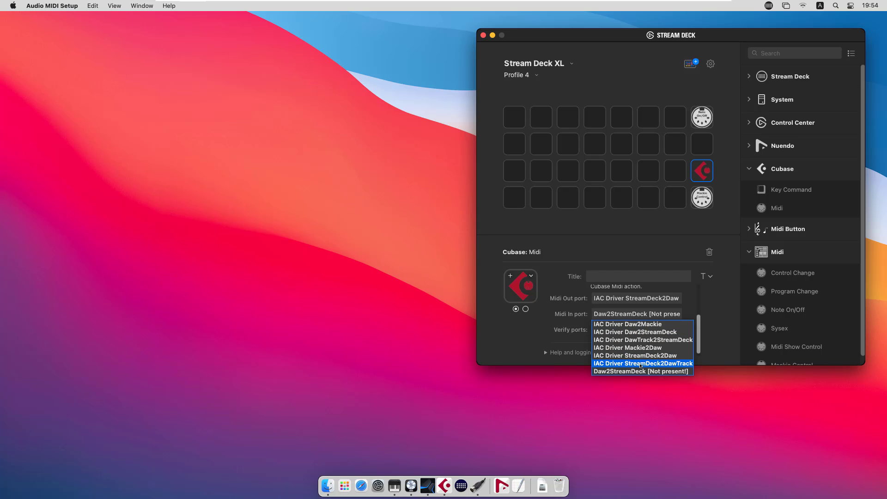
pyautogui.click(641, 332)
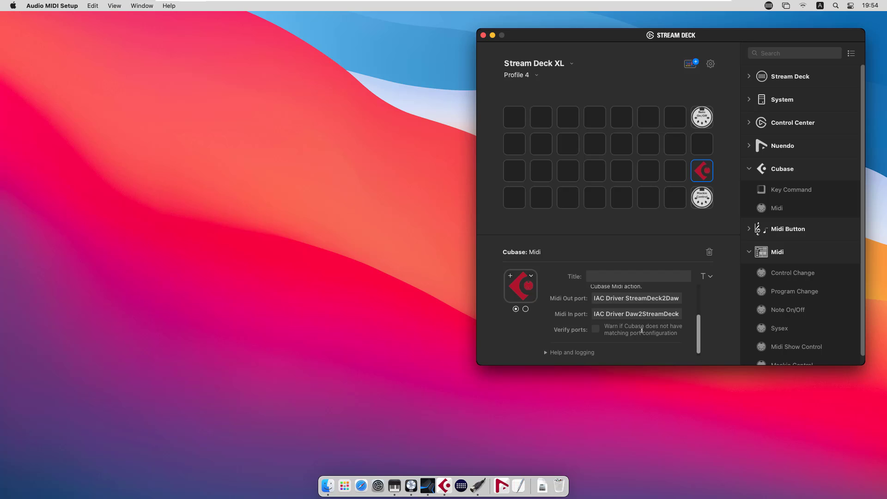
# - Set the Mackie Control key's output to IAC Mackie2Daw and input to Daw2Mackie
pyautogui.click(703, 194)
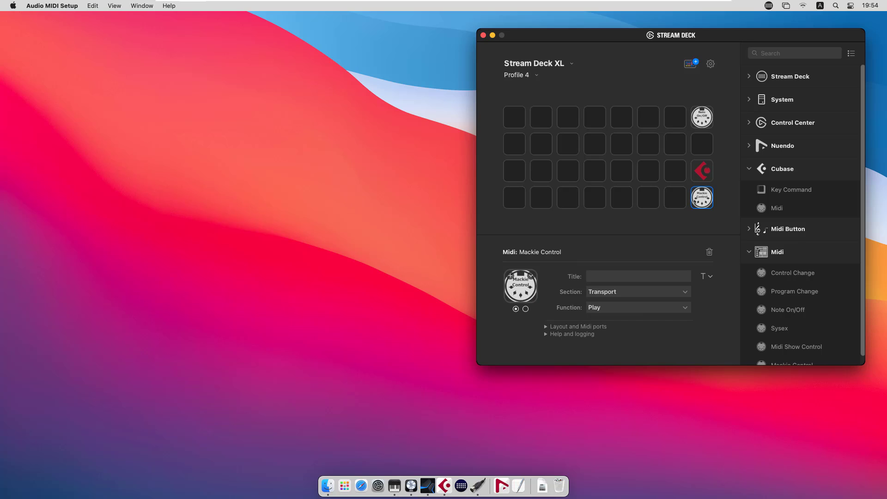
pyautogui.click(547, 327)
pyautogui.scroll(-3, 619, 318)
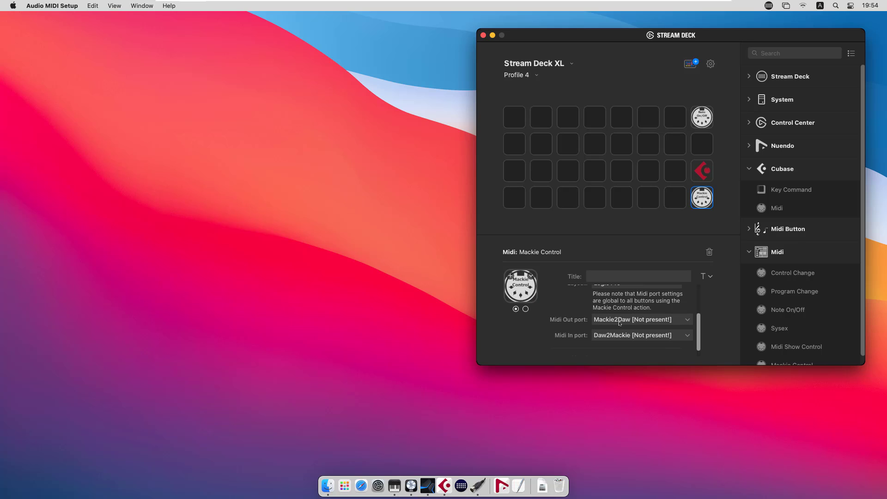
pyautogui.click(620, 319)
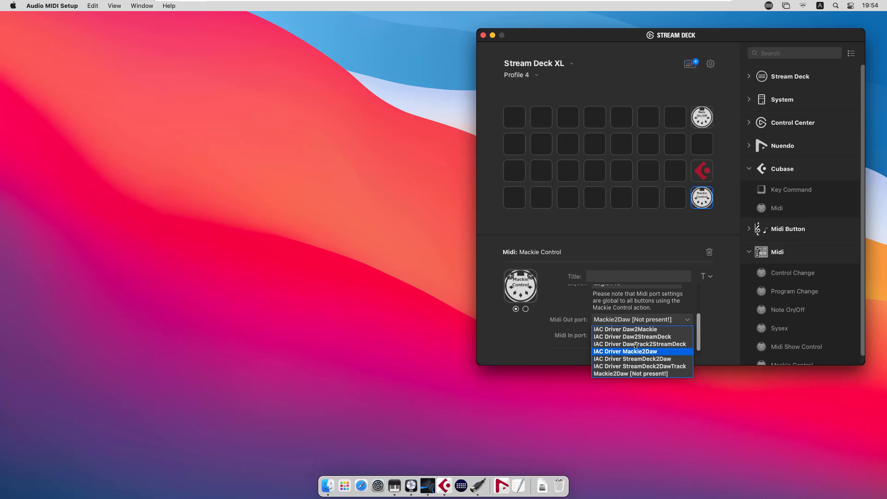
pyautogui.click(639, 352)
pyautogui.click(631, 335)
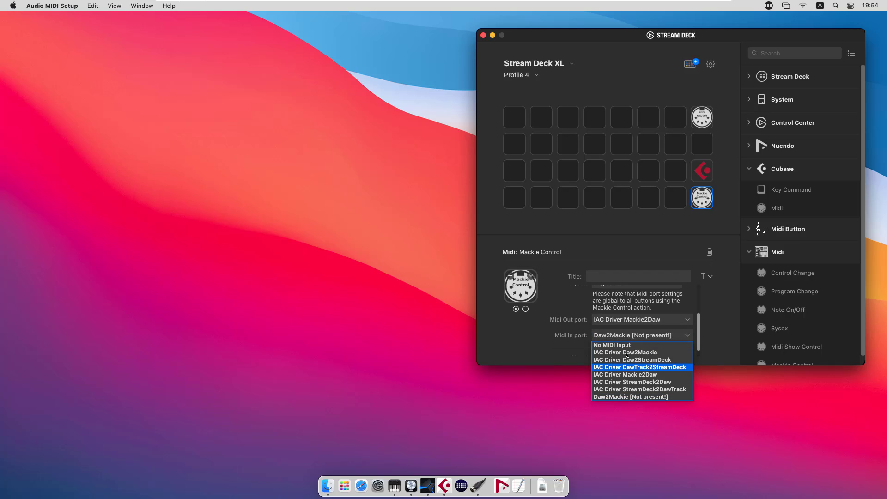
pyautogui.click(627, 353)
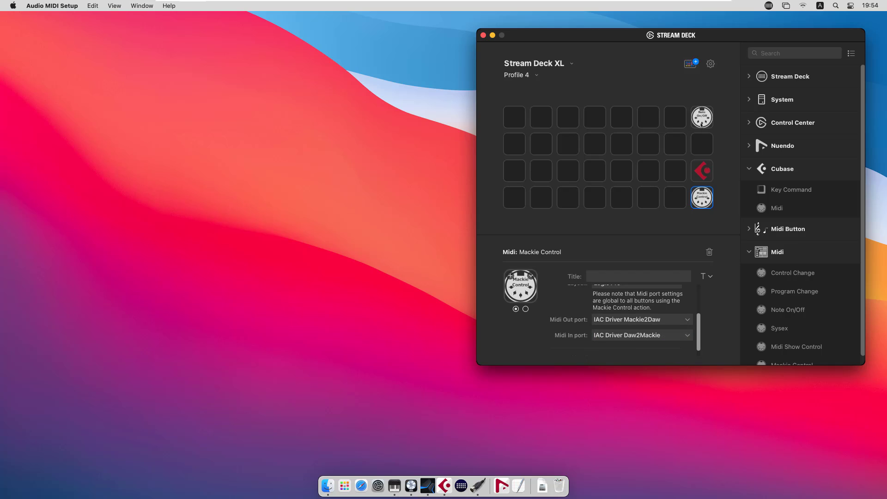
pyautogui.click(701, 123)
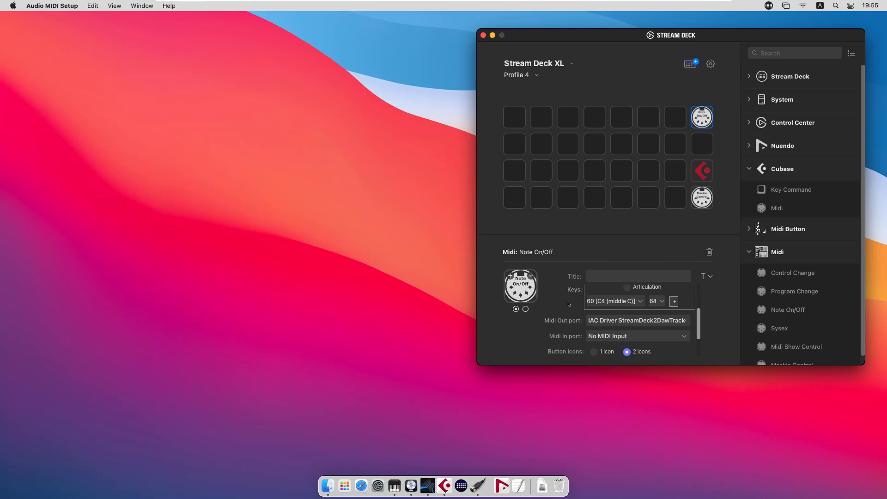
# - In Cubase Studio Setup, set the Generic Remote to input StreamDeck2Daw and output Daw2StreamDeck
pyautogui.click(445, 486)
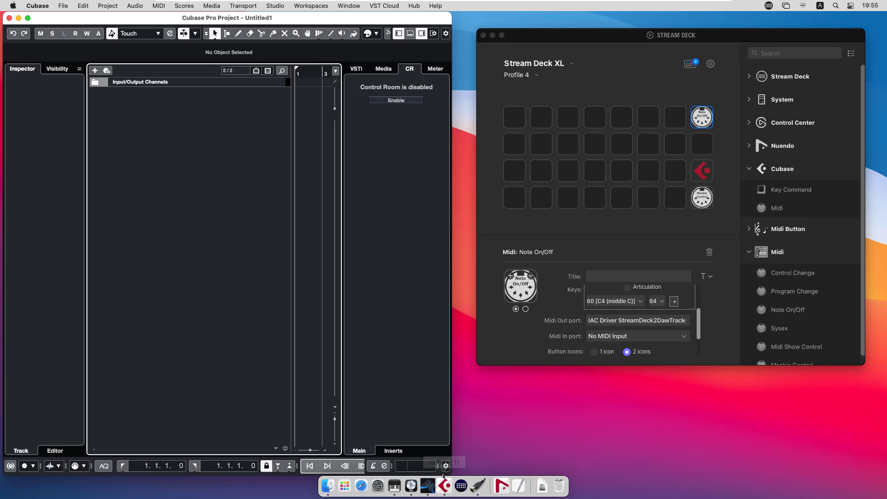
pyautogui.click(282, 6)
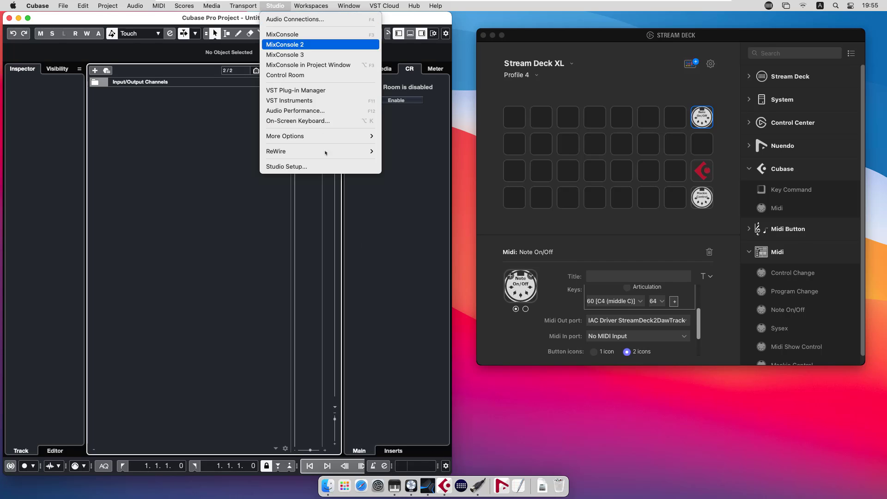
pyautogui.click(329, 166)
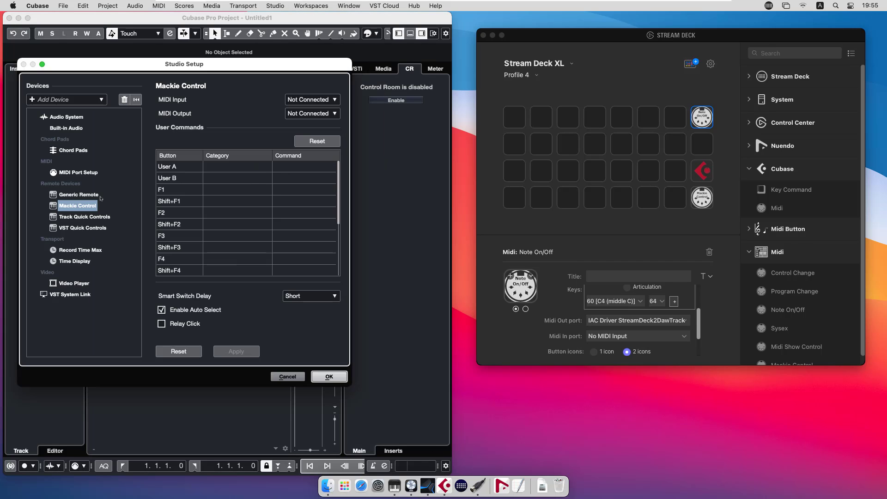
pyautogui.click(91, 197)
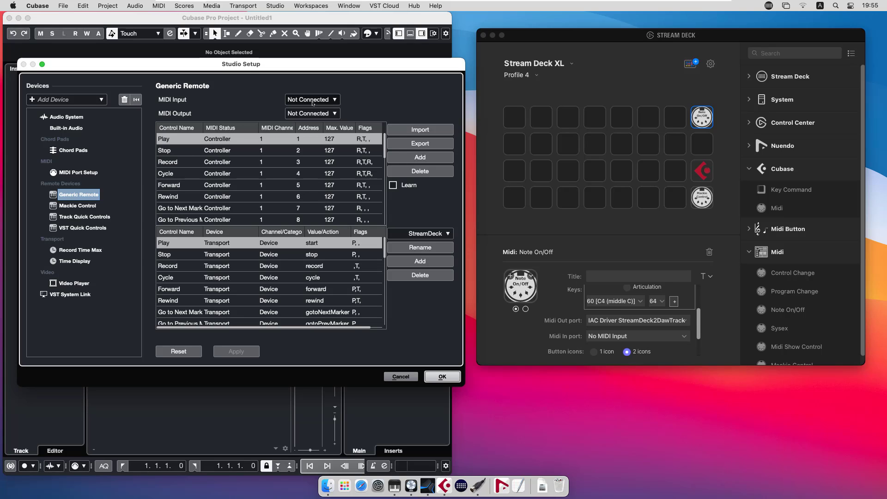
pyautogui.click(313, 100)
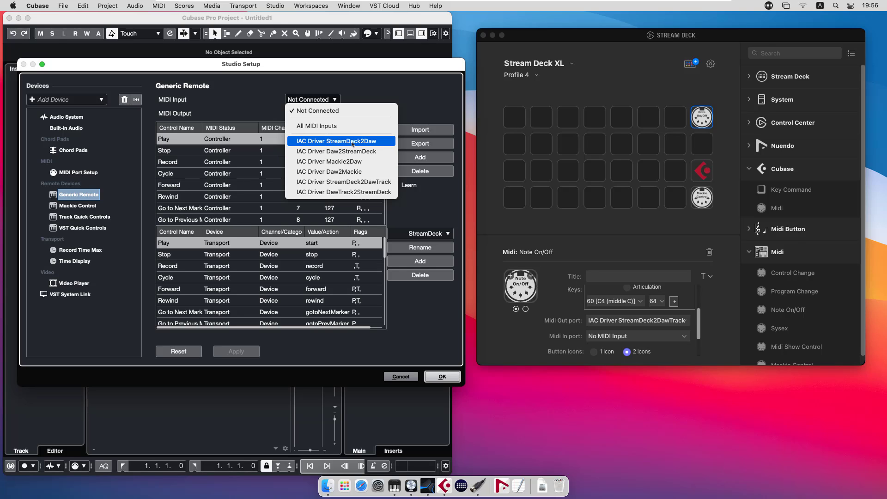
pyautogui.click(353, 142)
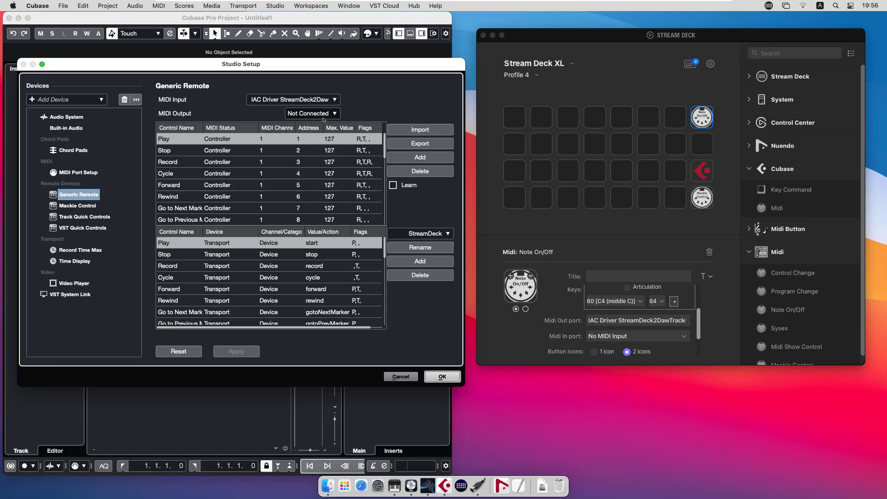
pyautogui.click(319, 114)
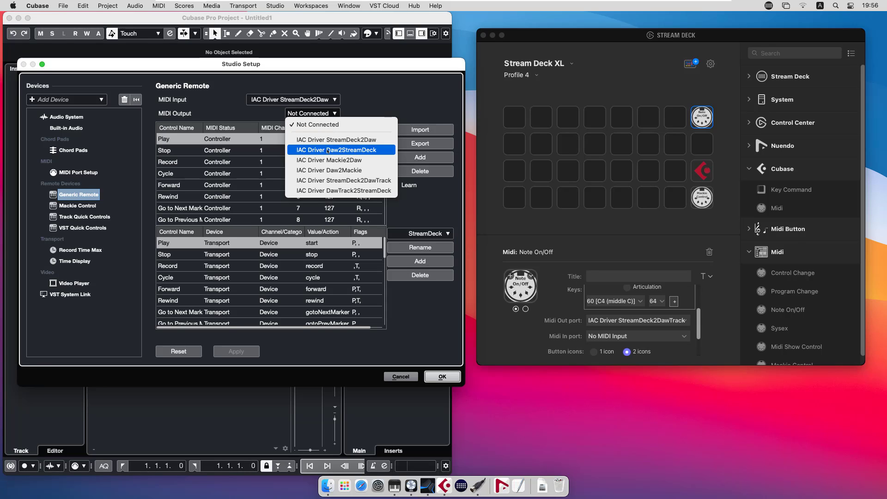
pyautogui.click(328, 150)
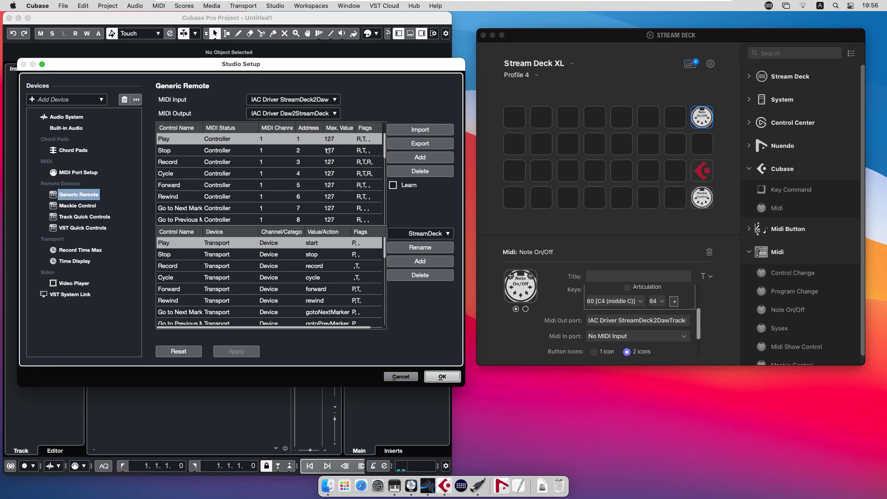
# - Recheck the Stream Deck Cubase and Mackie Control keys' MIDI port settings
pyautogui.click(701, 171)
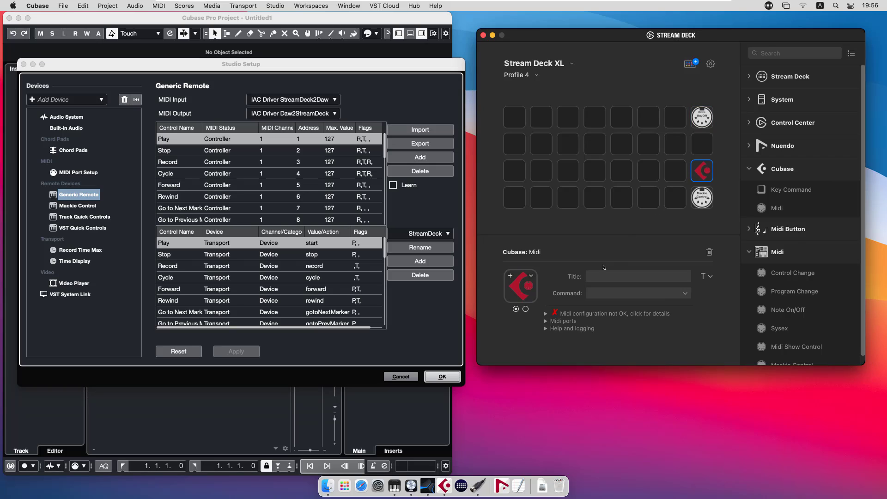
pyautogui.click(546, 321)
pyautogui.scroll(-3, 635, 310)
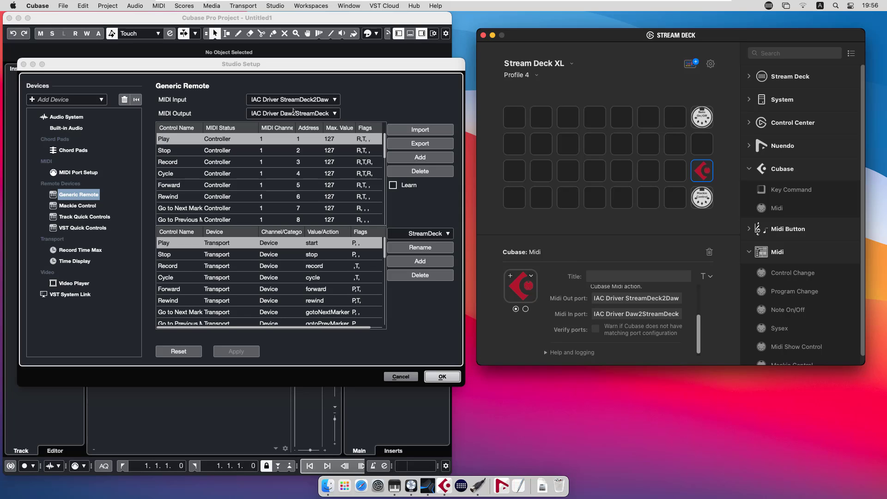
pyautogui.click(704, 198)
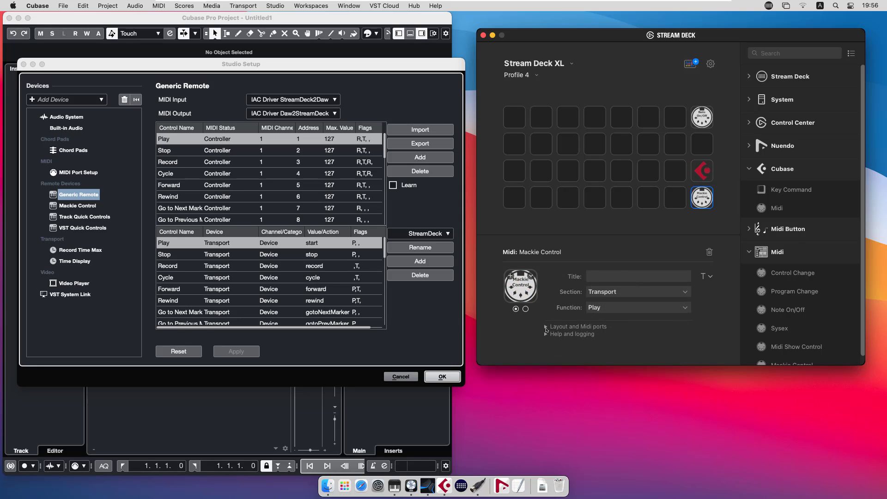
pyautogui.click(546, 327)
pyautogui.scroll(-3, 620, 341)
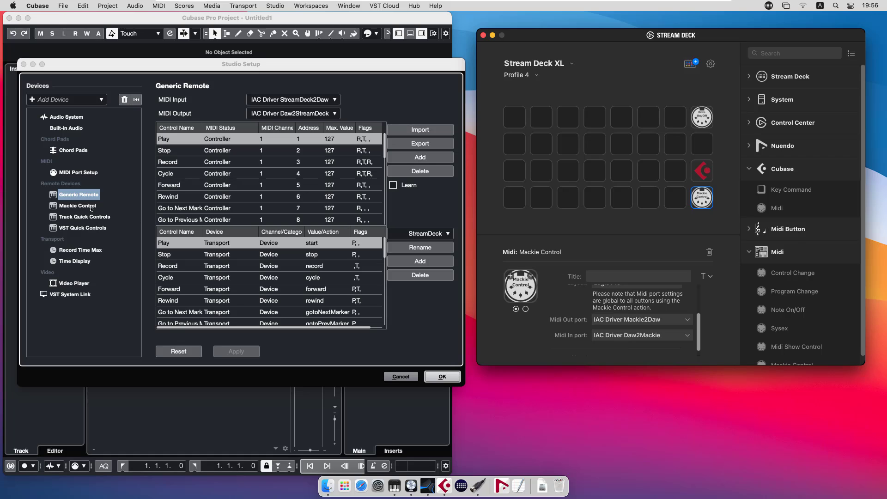
# - On Studio Setup's Mackie Control page, choose IAC Mackie2Daw as input and Daw2Mackie as output
pyautogui.click(77, 205)
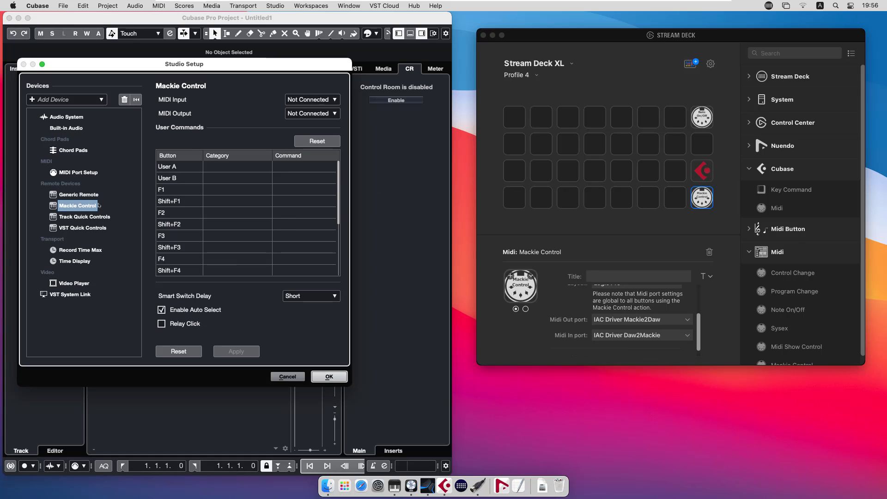
pyautogui.click(310, 101)
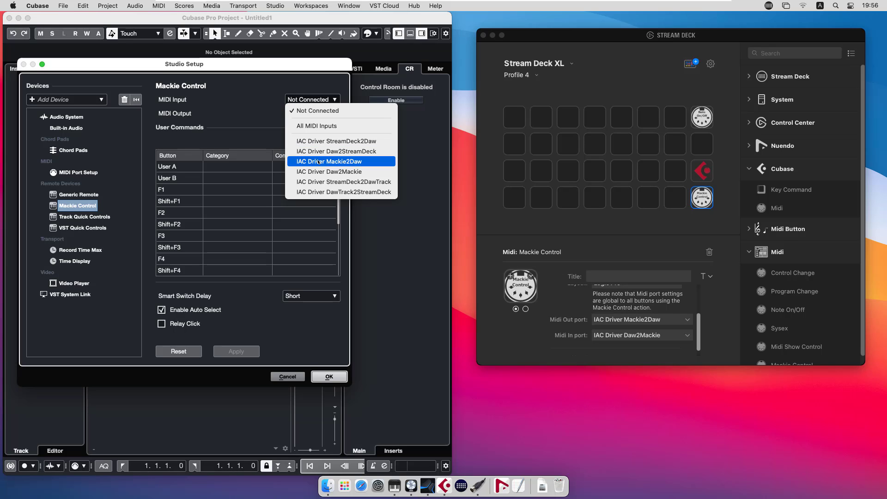
pyautogui.click(324, 162)
pyautogui.click(312, 113)
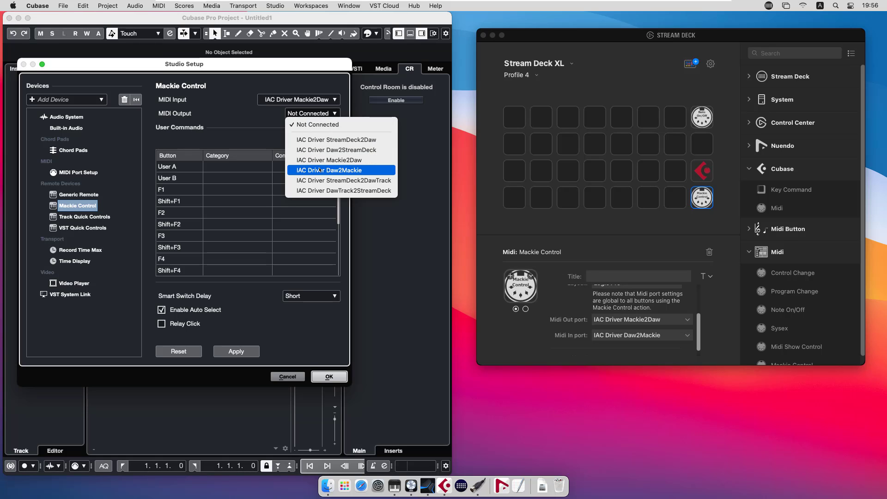
pyautogui.click(319, 169)
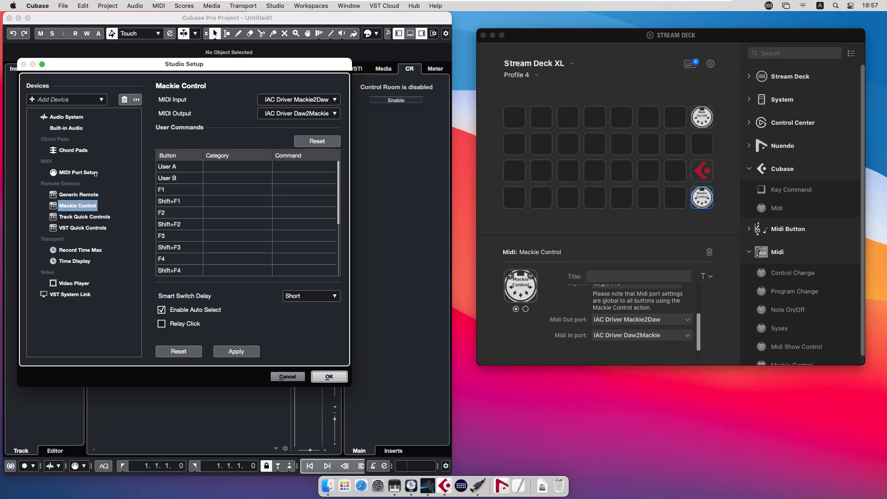
# - Apply the port changes, exclude IAC Mackie2Daw from All MIDI Inputs, and confirm Studio Setup with OK
pyautogui.click(77, 172)
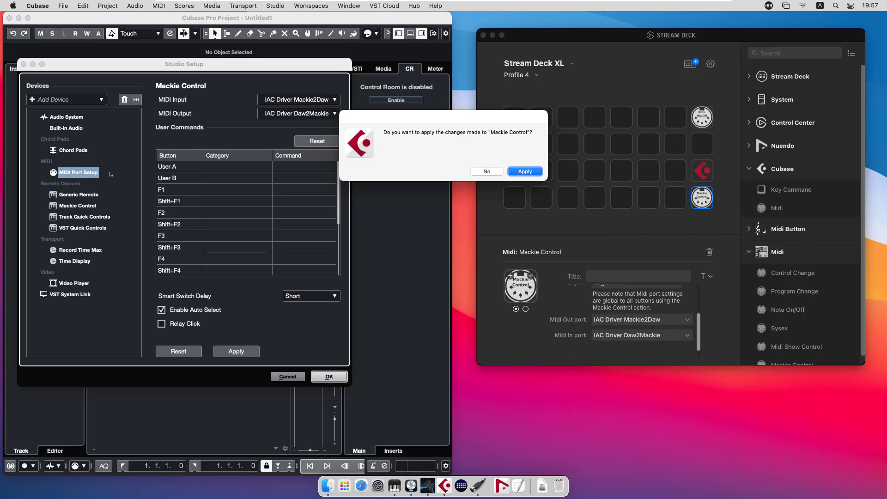
pyautogui.click(527, 173)
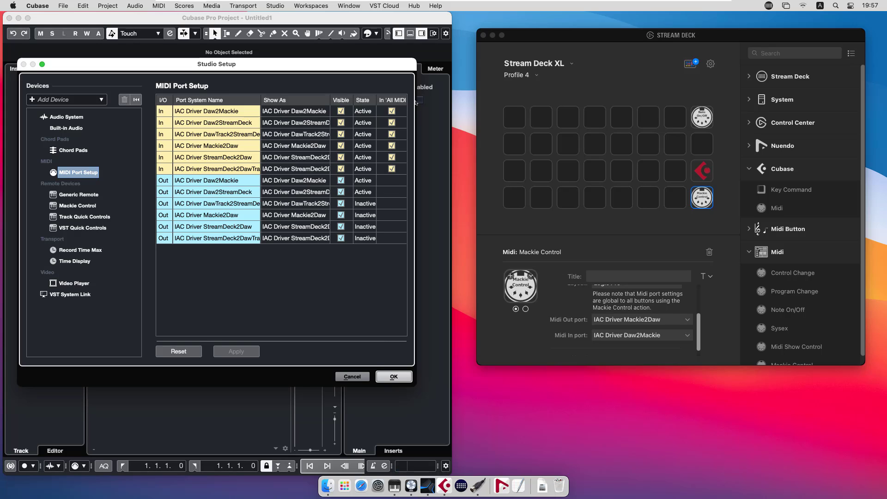
pyautogui.moveTo(416, 103); pyautogui.dragTo(461, 115)
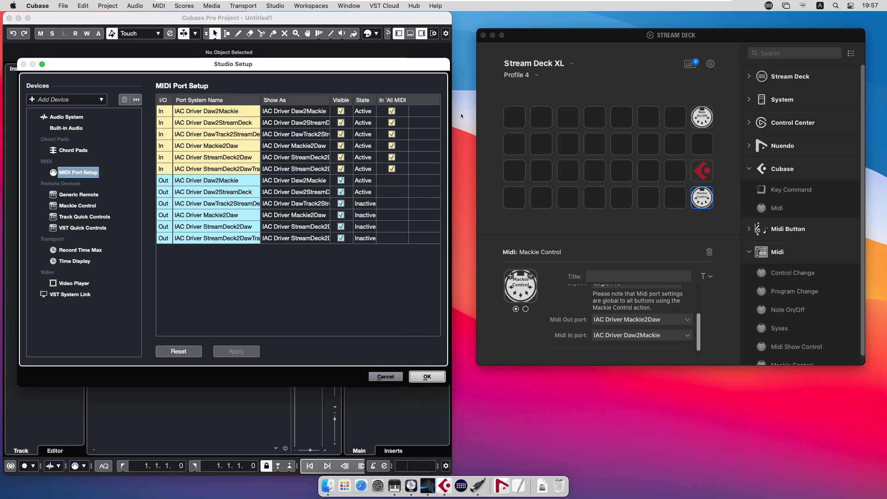
pyautogui.moveTo(408, 99); pyautogui.dragTo(422, 101)
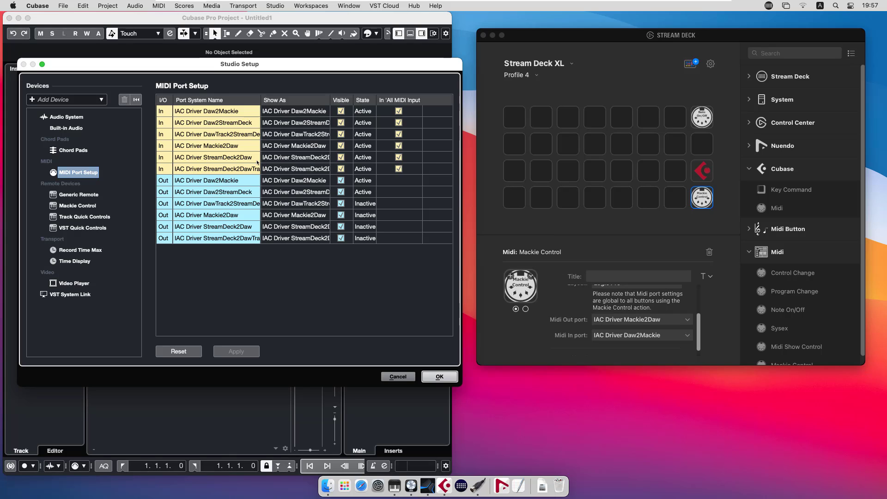
pyautogui.click(399, 158)
pyautogui.click(398, 146)
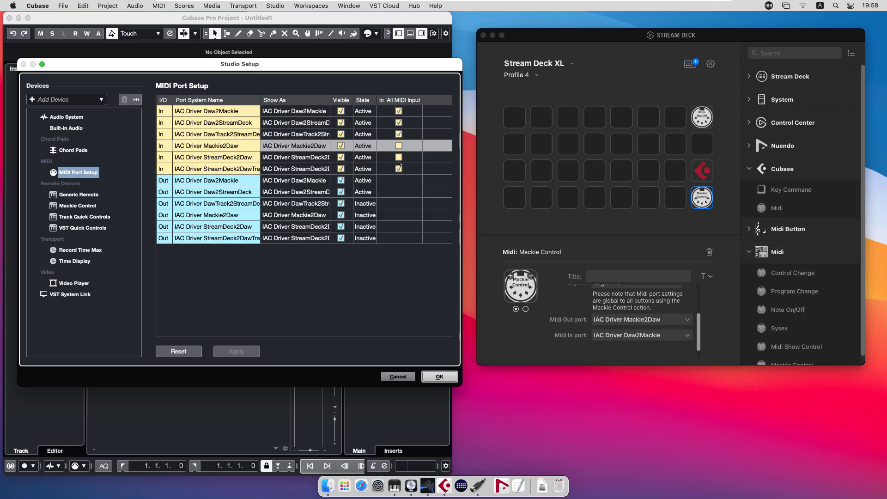
pyautogui.click(441, 378)
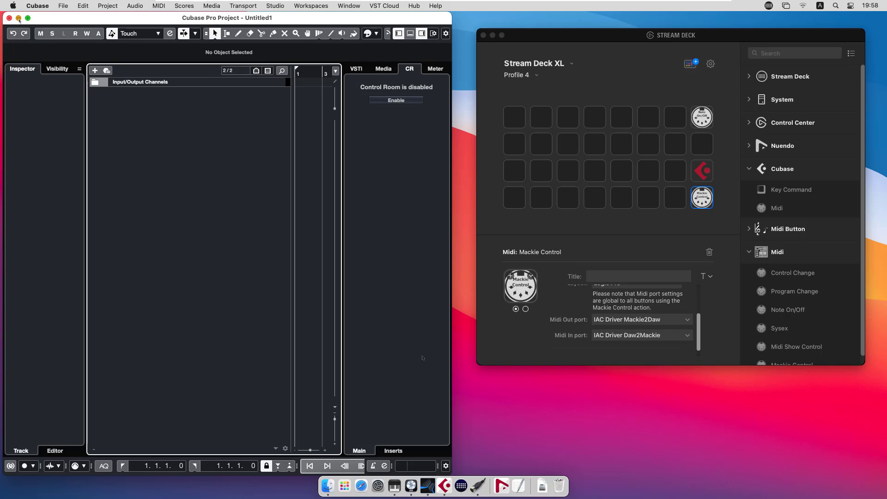
# - Hide Cubase and install an MCU Pro control surface in Logic Pro's Control Surface Setup
pyautogui.press('super+w')
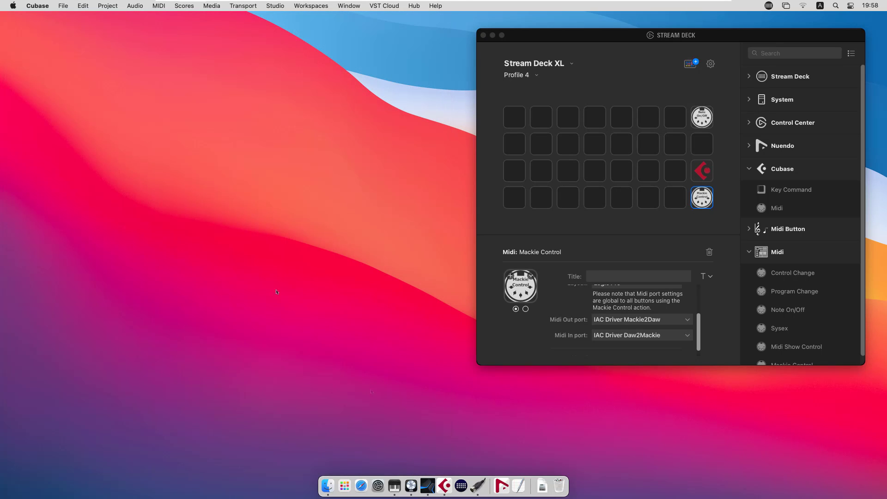
pyautogui.click(411, 486)
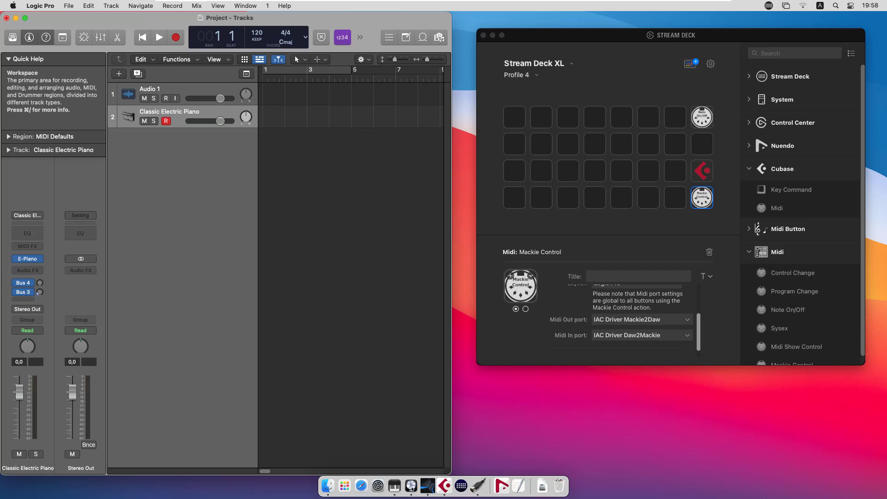
pyautogui.click(40, 5)
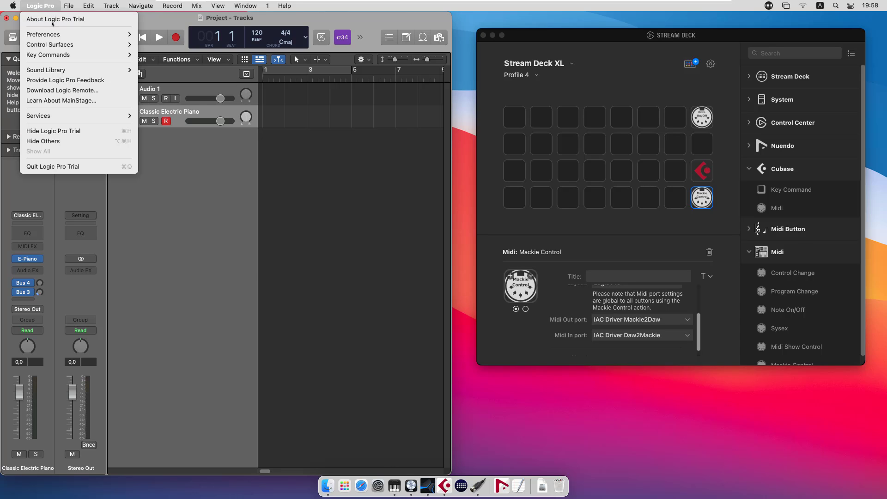
pyautogui.moveTo(111, 45)
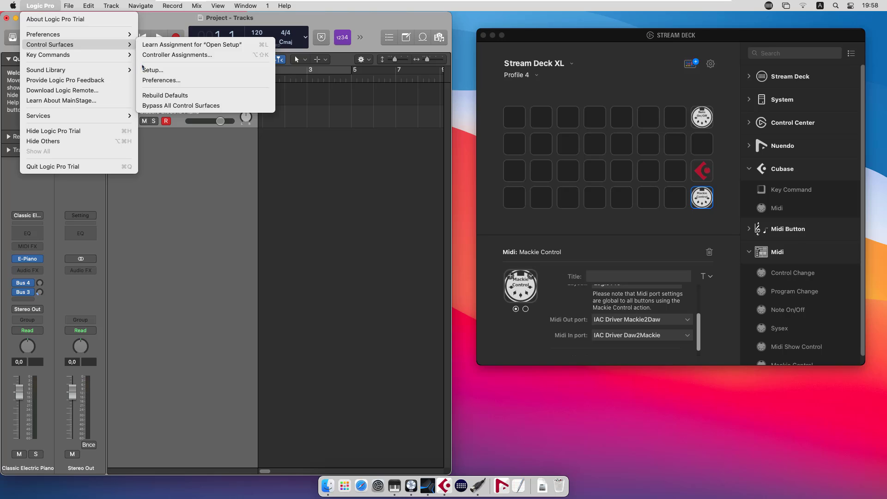
pyautogui.click(147, 70)
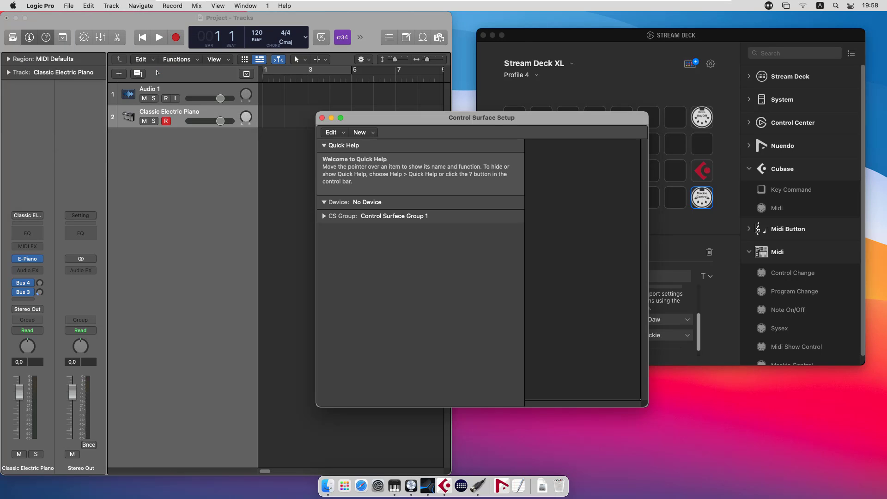
pyautogui.click(357, 132)
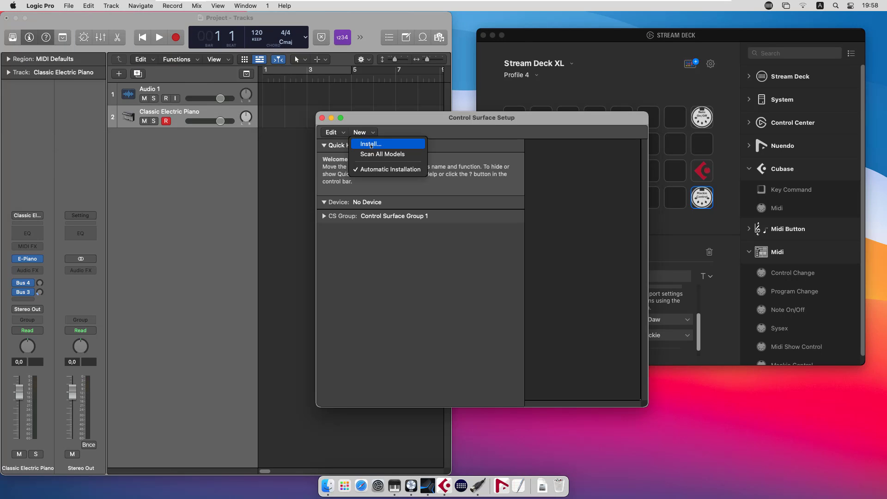
pyautogui.click(371, 146)
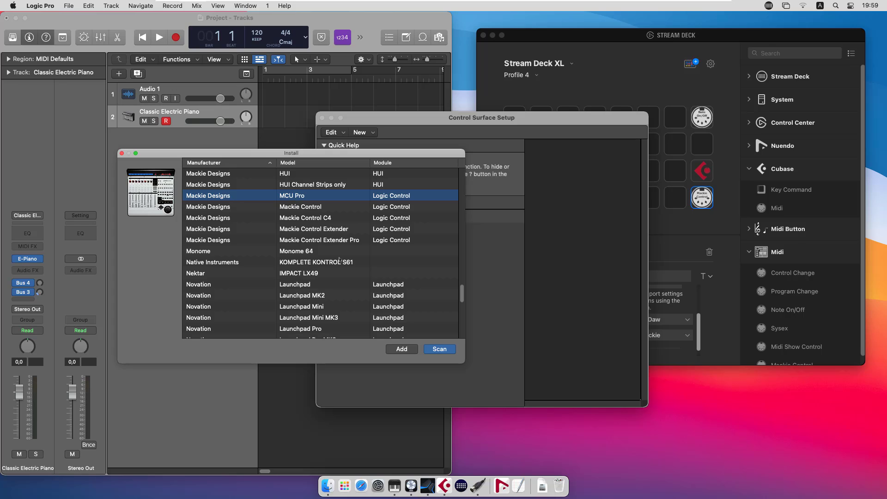
pyautogui.click(408, 350)
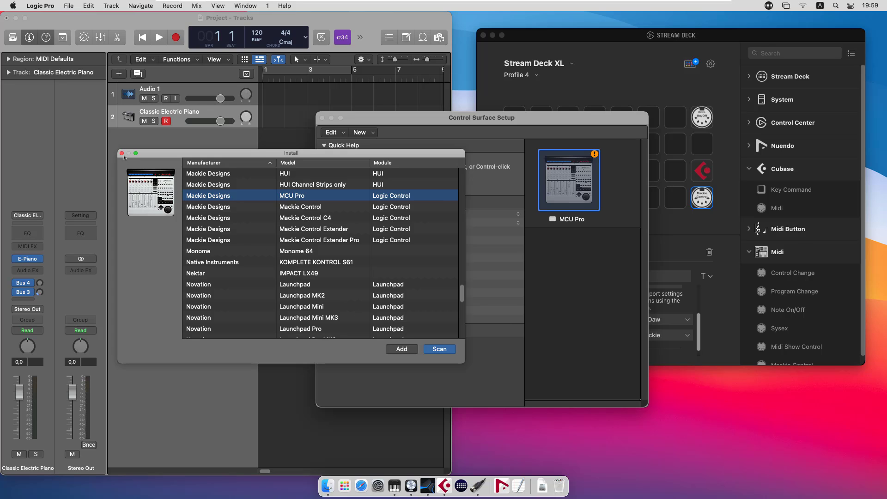
pyautogui.click(122, 154)
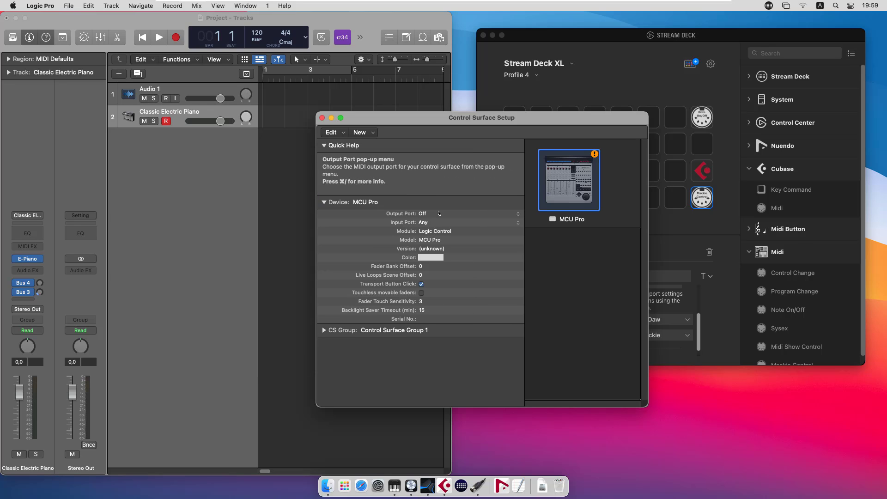
# - Set the MCU Pro output port to IAC Driver Daw2Mackie and input port to Mackie2Daw
pyautogui.click(466, 214)
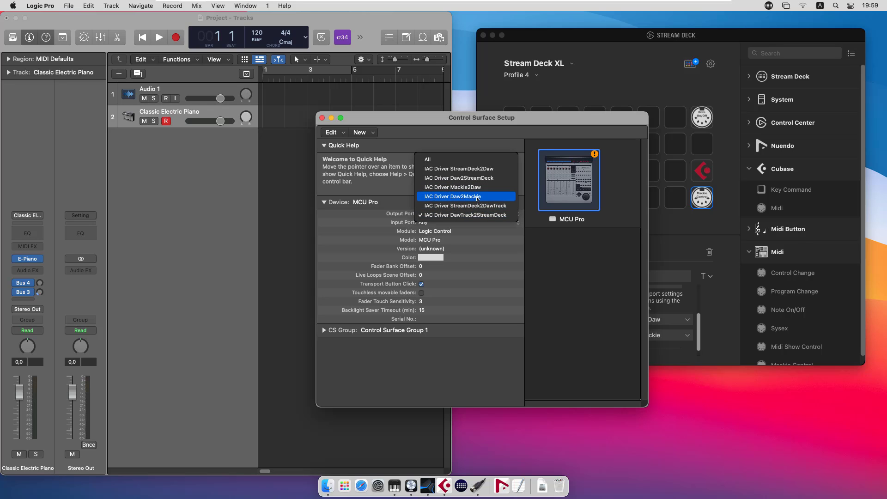
pyautogui.click(477, 197)
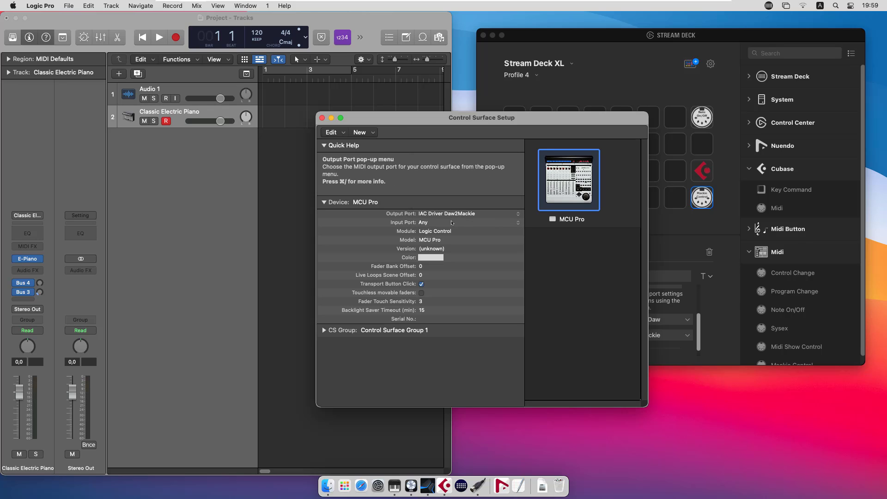
pyautogui.click(452, 223)
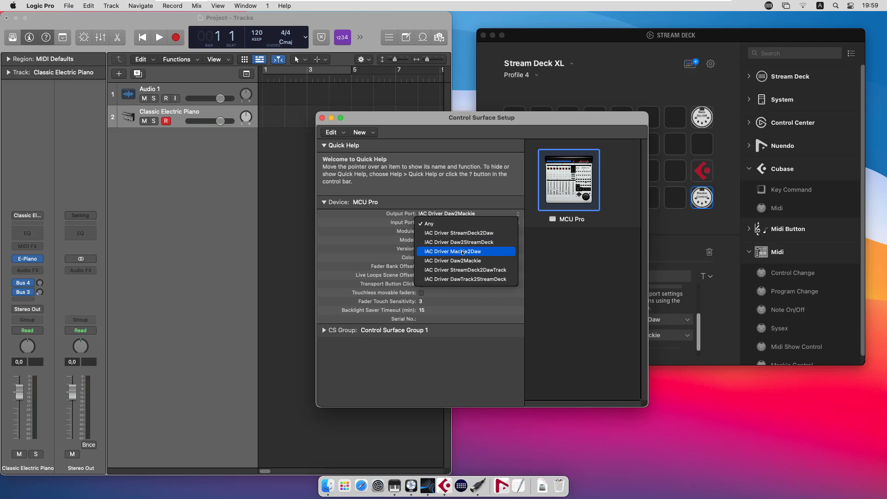
pyautogui.click(462, 251)
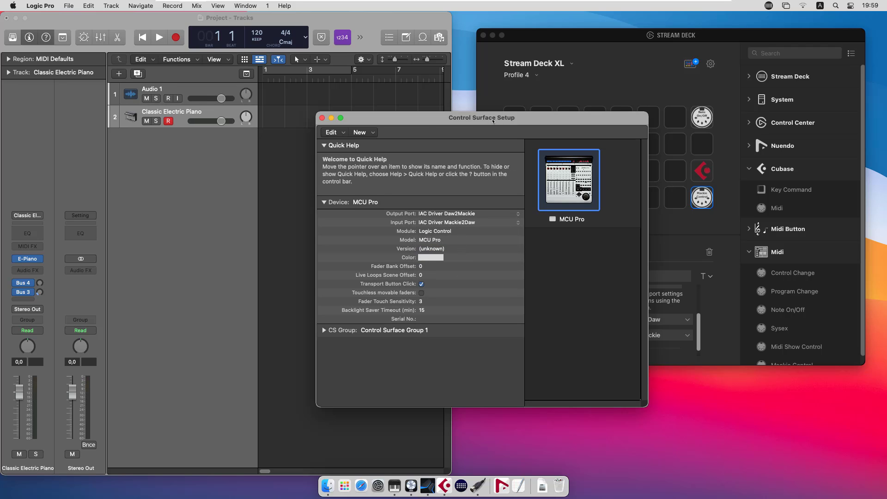
pyautogui.moveTo(458, 117); pyautogui.dragTo(288, 100)
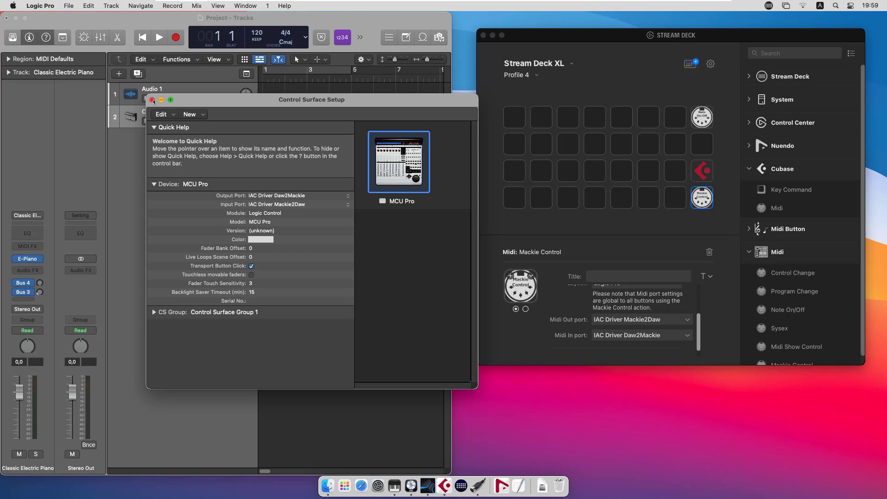
# - Close the control surface setup and open Logic's MIDI preferences
pyautogui.click(152, 101)
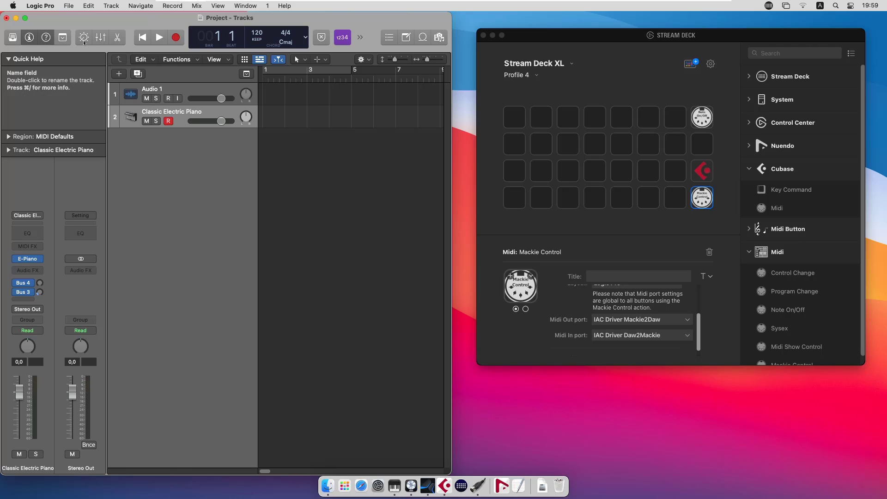
pyautogui.click(41, 7)
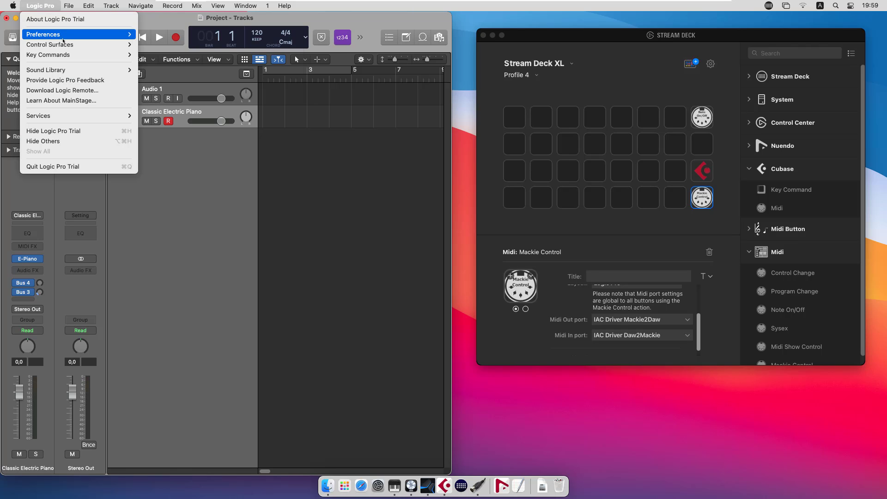
pyautogui.moveTo(63, 36)
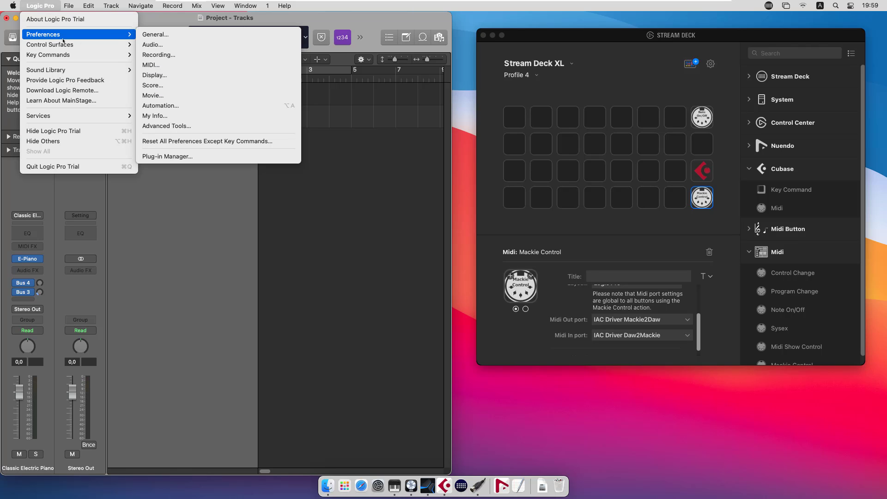
pyautogui.click(179, 66)
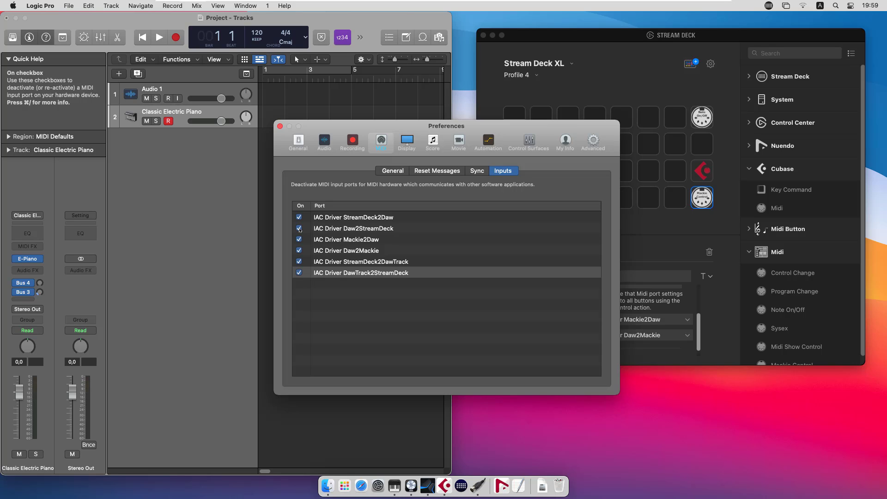
# - Deactivate the Daw2StreamDeck, Daw2Mackie and DawTrack2StreamDeck MIDI inputs, then close preferences
pyautogui.click(300, 228)
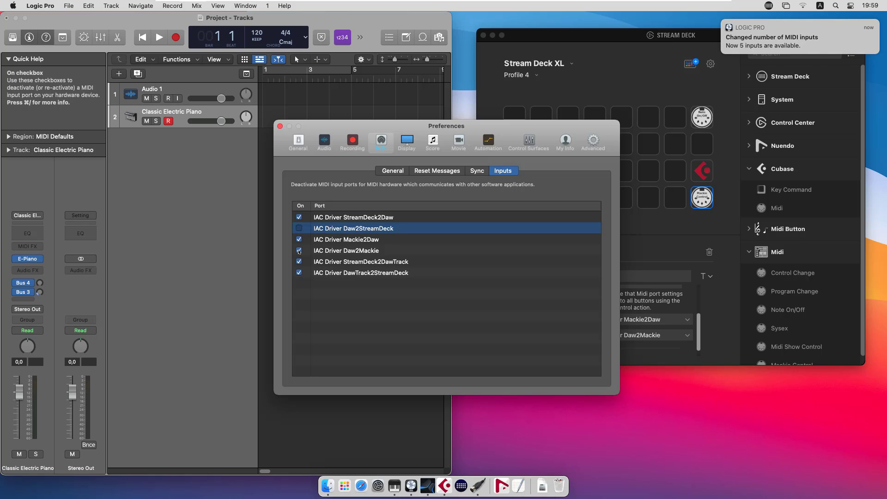
pyautogui.click(299, 250)
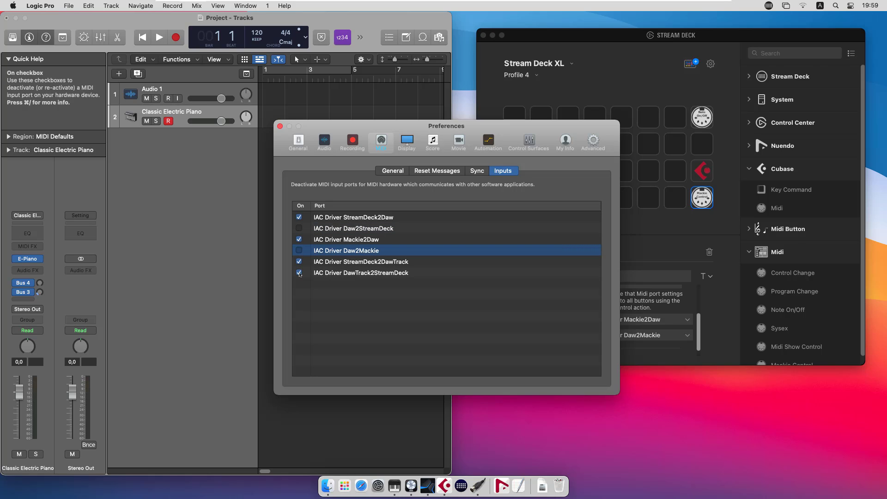
pyautogui.click(298, 272)
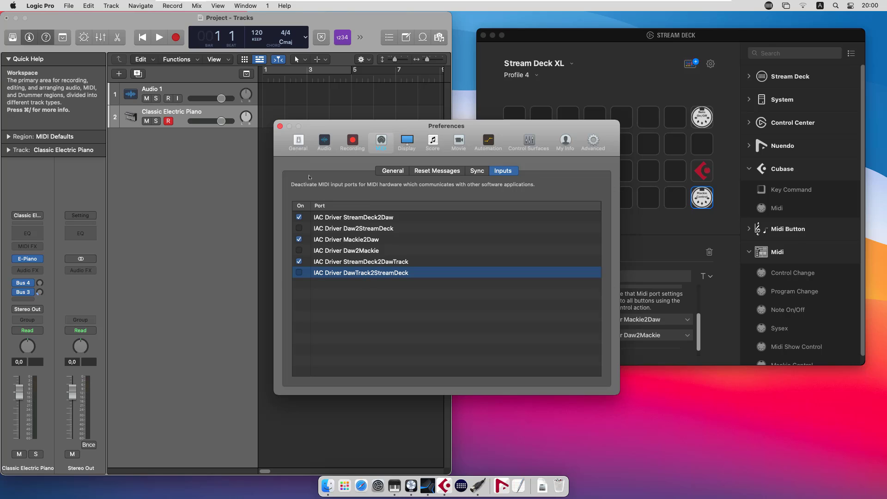
pyautogui.click(281, 127)
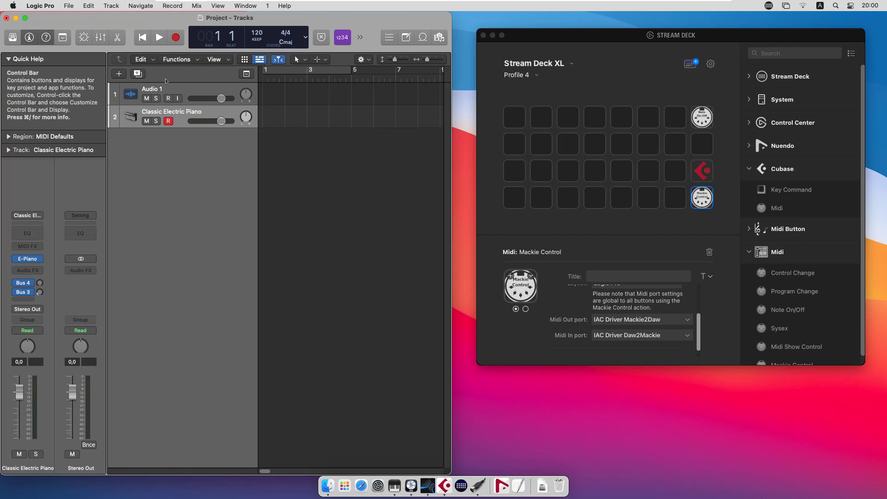
# - Minimize Logic and add a Mackie Control device in Studio One's External Devices preferences
pyautogui.click(15, 19)
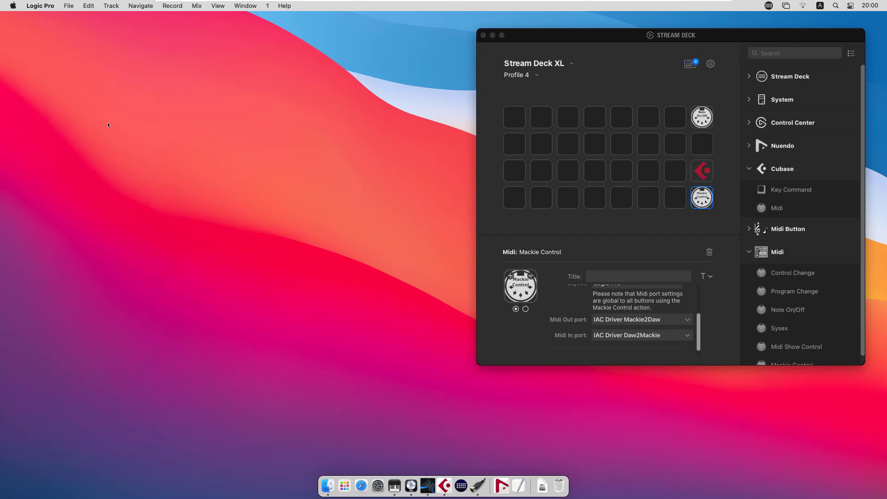
pyautogui.click(428, 486)
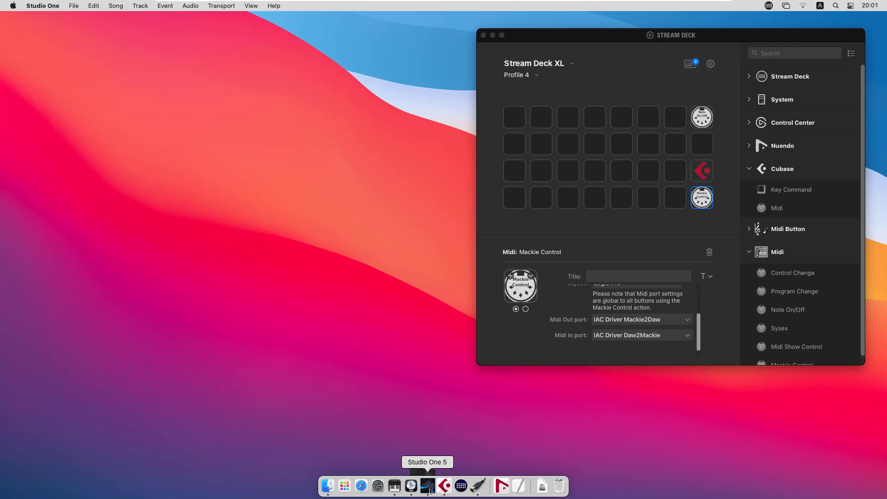
pyautogui.click(49, 10)
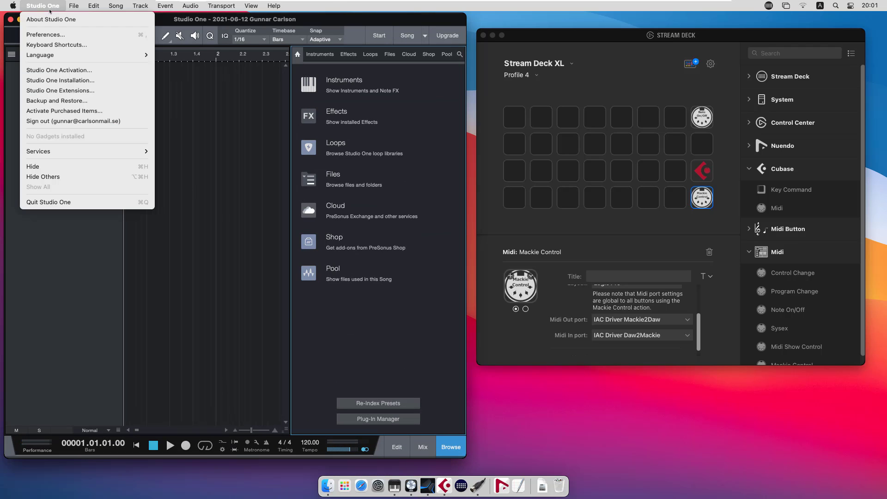
pyautogui.click(60, 34)
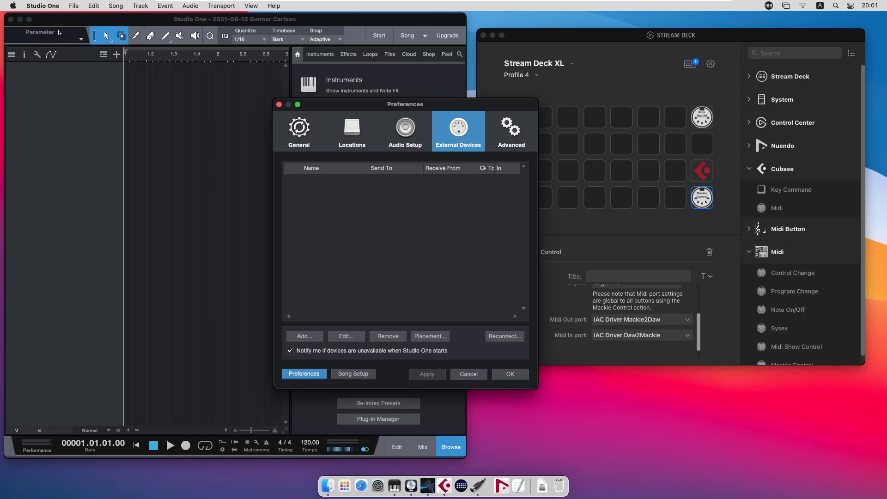
pyautogui.click(305, 335)
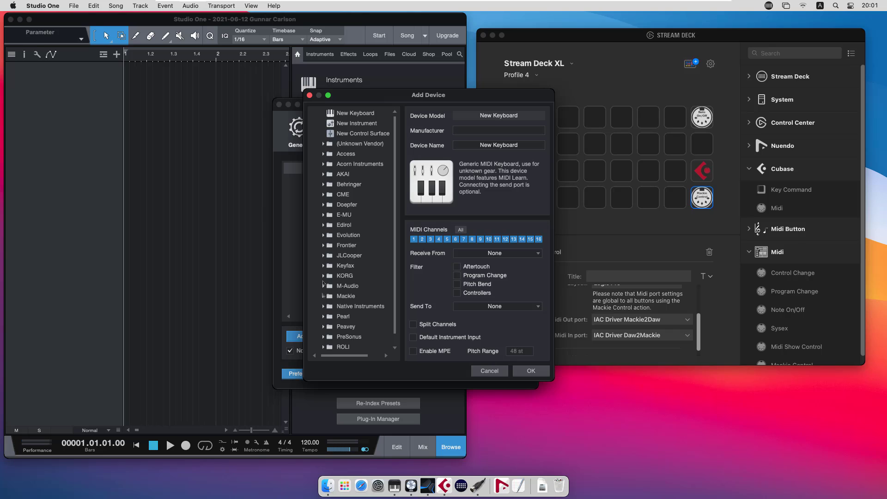
pyautogui.click(323, 295)
pyautogui.click(358, 308)
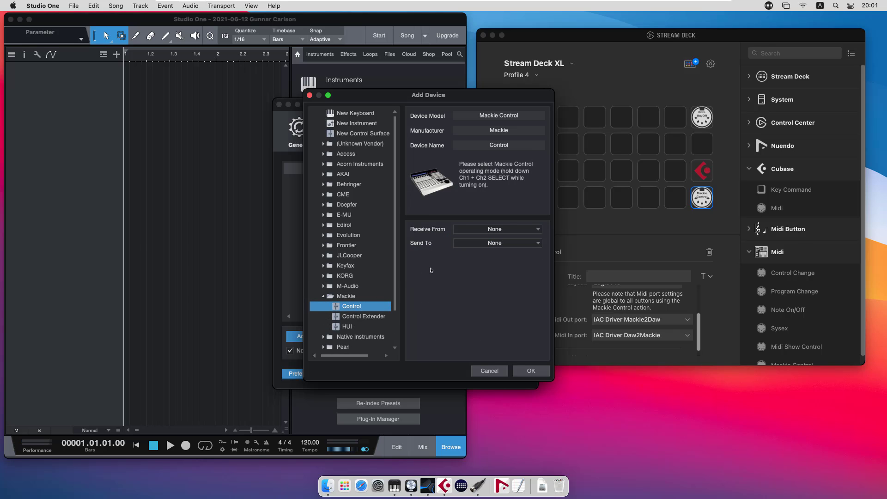
# - Set Mackie Control to receive from IAC Driver Mackie2Daw and send to Daw2Mackie, then confirm
pyautogui.click(503, 230)
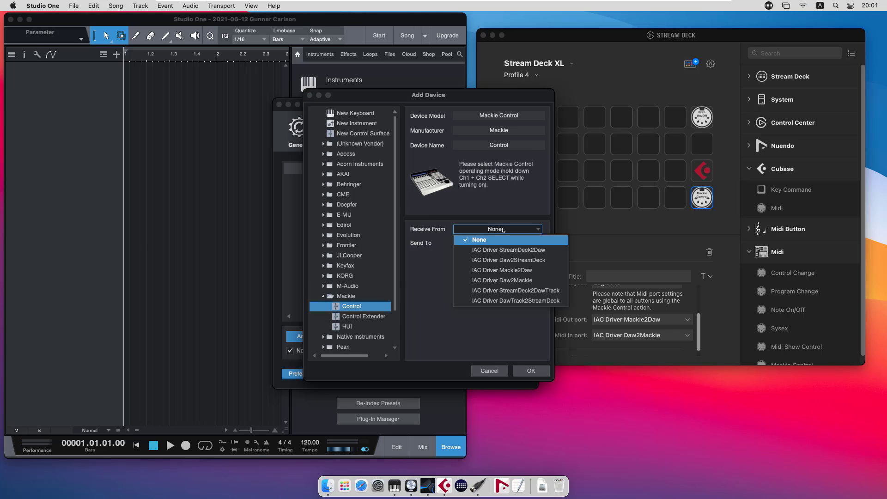
pyautogui.click(523, 274)
pyautogui.click(501, 244)
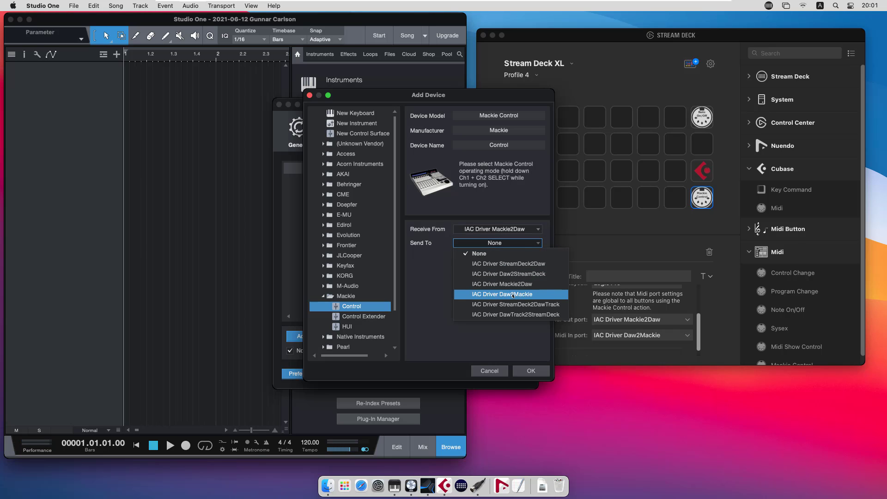
pyautogui.click(513, 295)
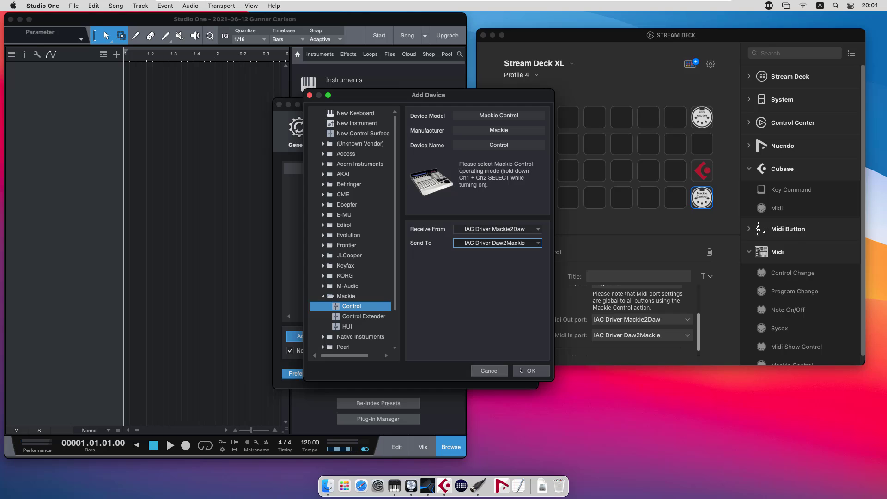
pyautogui.click(521, 371)
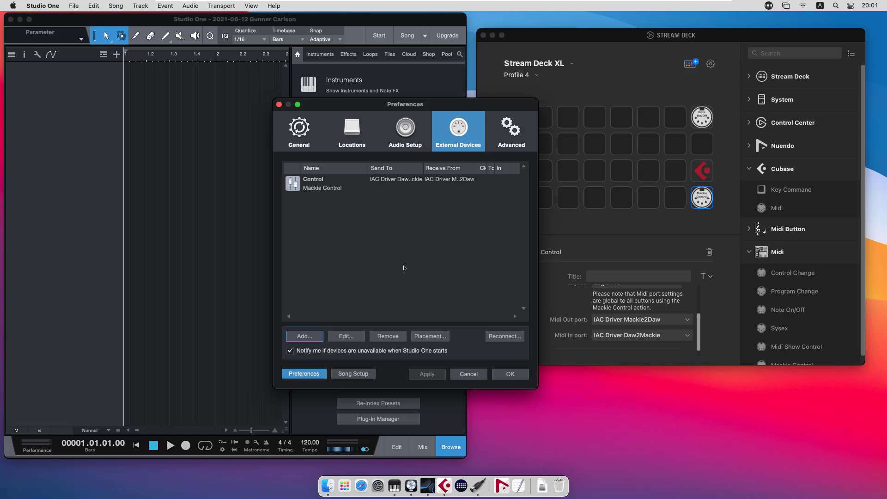
# - Add a new generic keyboard device named 'Stream Deck'
pyautogui.click(308, 336)
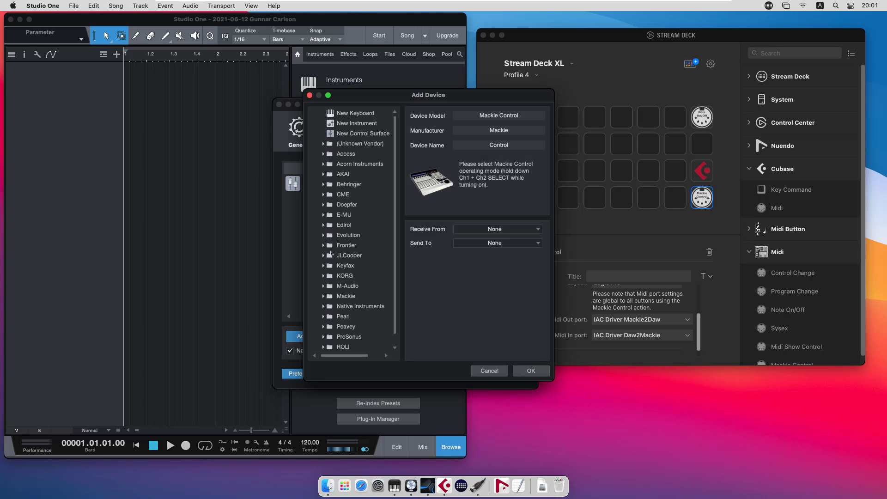
pyautogui.click(367, 116)
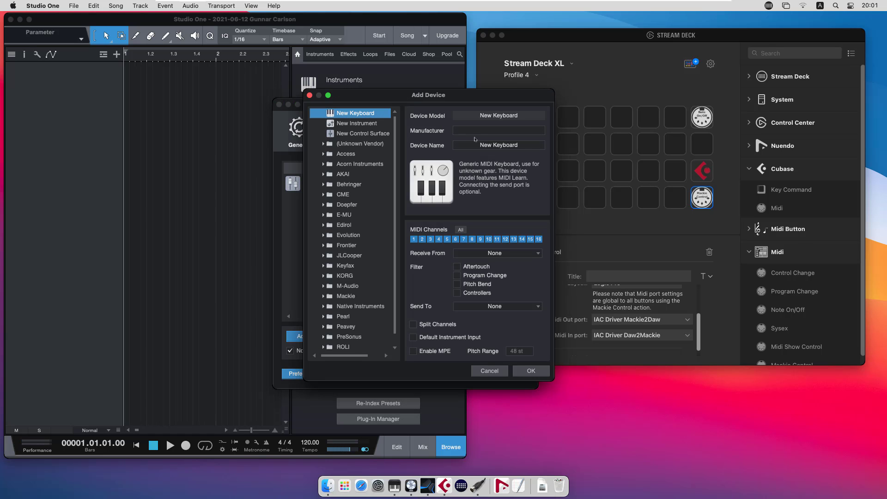
pyautogui.click(521, 146)
pyautogui.write('Stream Deck')
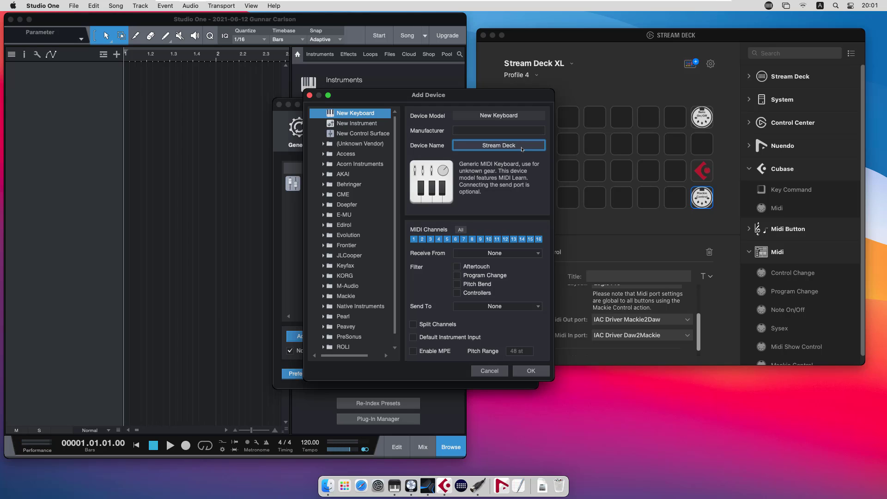
# - Set Stream Deck to receive from StreamDeck2DawTrack and send to DawTrack2StreamDeck, then close preferences
pyautogui.click(499, 253)
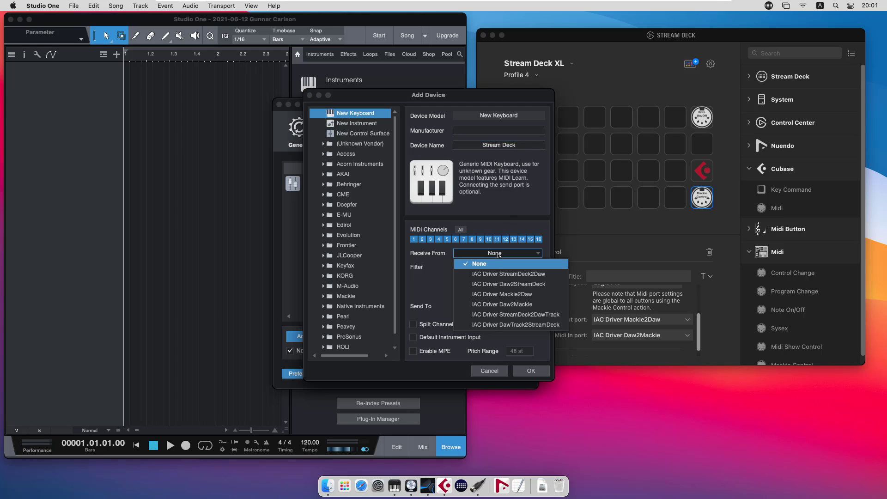
pyautogui.click(524, 315)
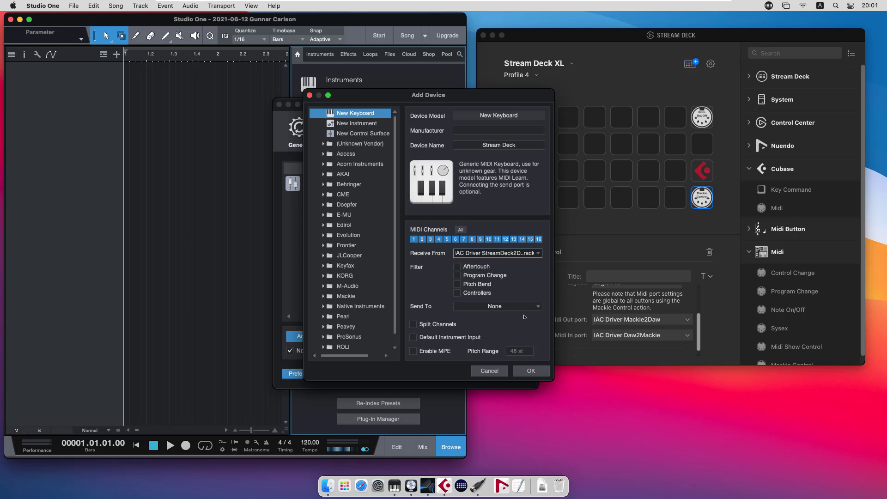
pyautogui.click(497, 307)
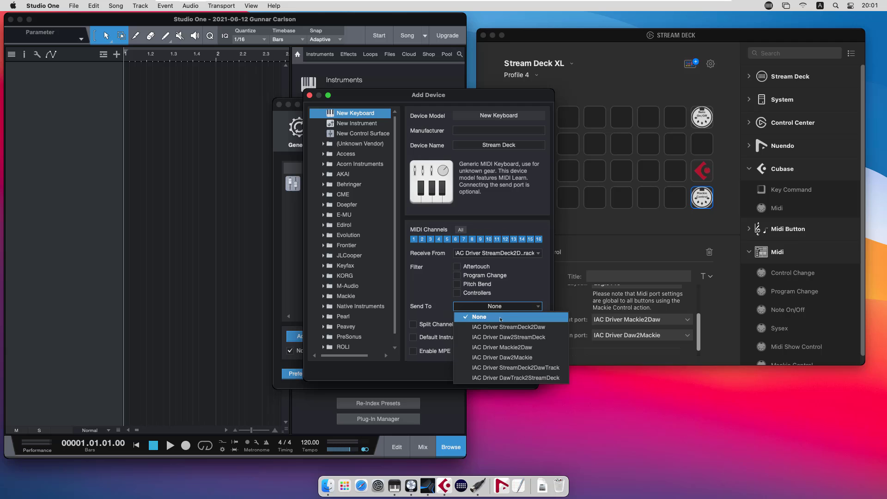
pyautogui.click(519, 378)
pyautogui.click(518, 374)
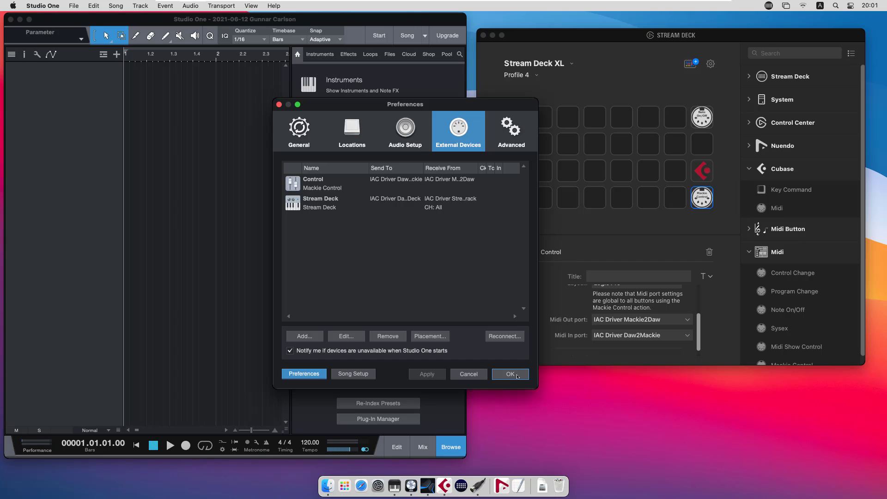
pyautogui.click(517, 375)
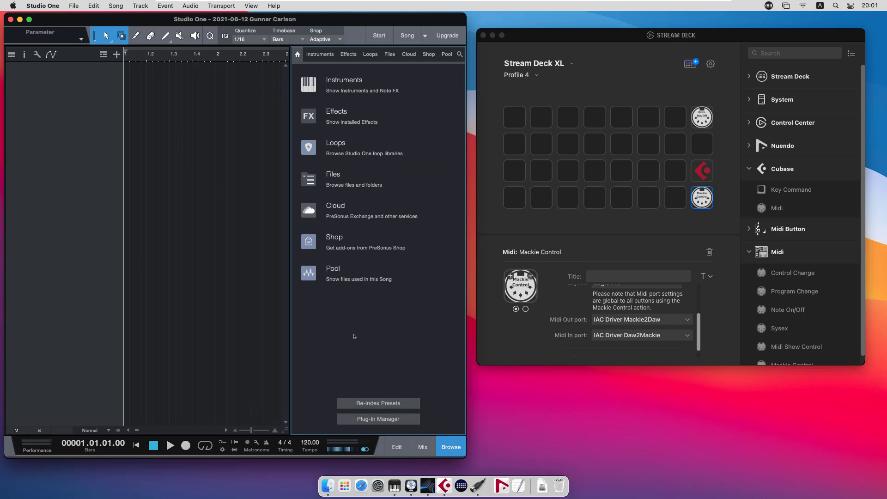